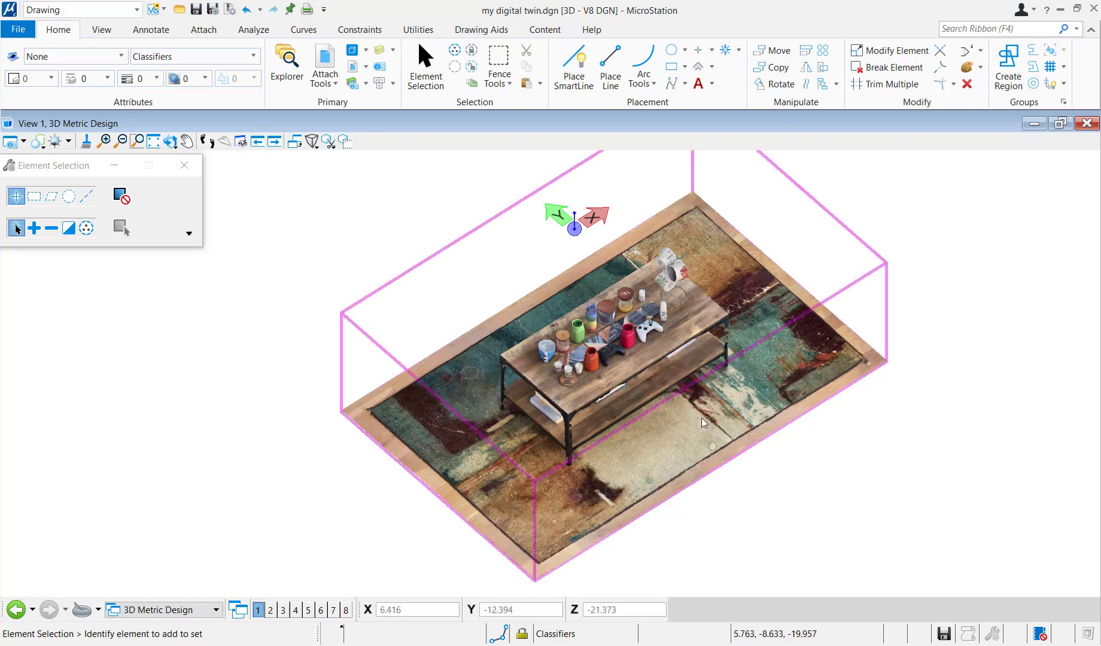
# Examine the textured mesh of the coffee table from several sides, including the mug, shot glasses and coaster at one end.
pyautogui.scroll(4, 626, 354)
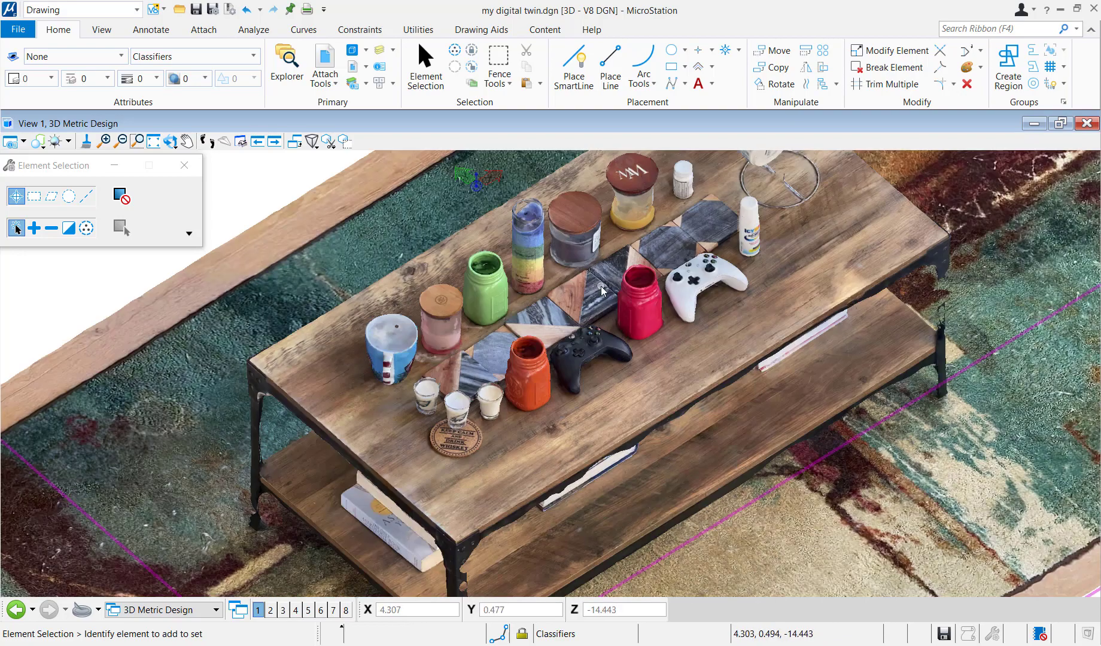
pyautogui.scroll(2, 600, 287)
pyautogui.scroll(-2, 600, 287)
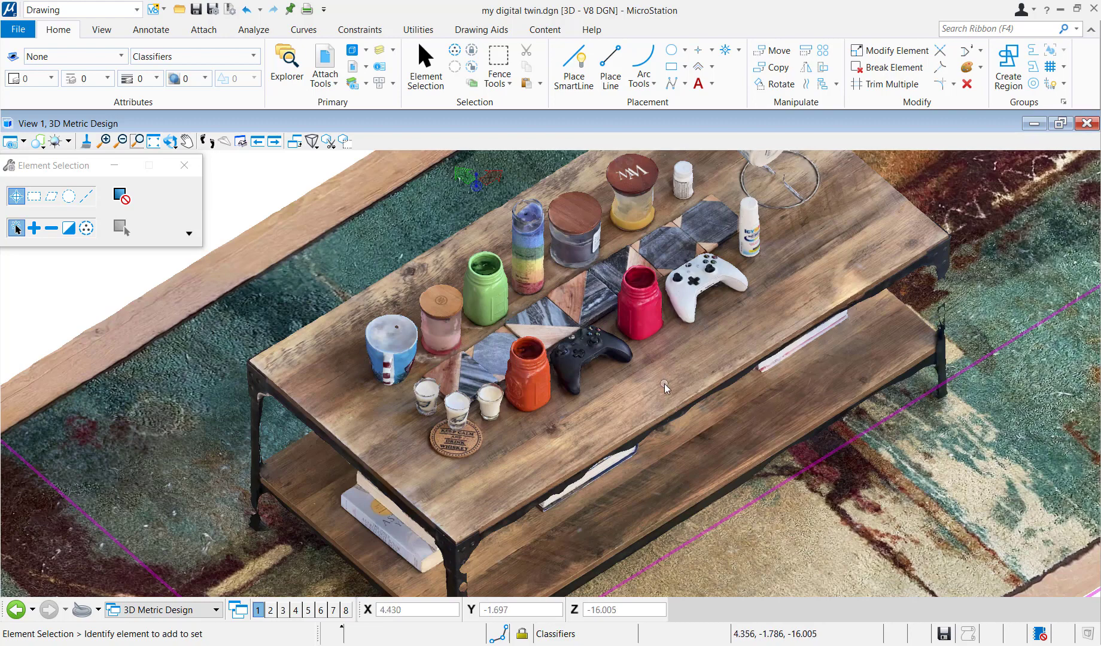
pyautogui.moveTo(665, 384); pyautogui.dragTo(666, 492, button='middle')
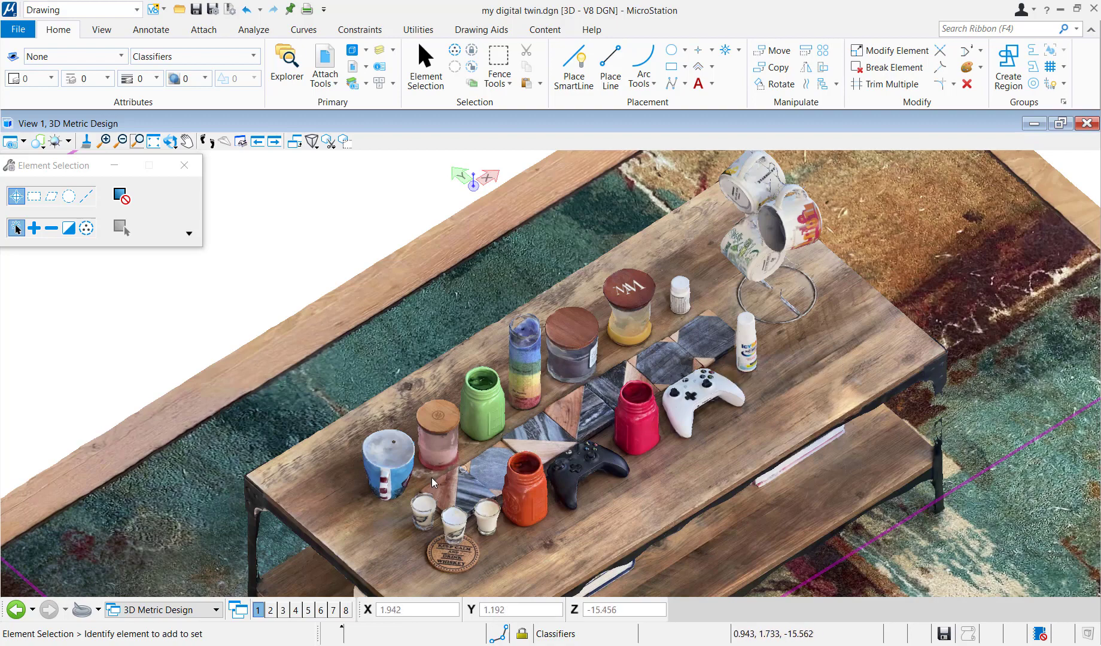
pyautogui.moveTo(322, 480); pyautogui.dragTo(1020, 371, button='middle')
pyautogui.keyDown('shift'); pyautogui.moveTo(957, 470); pyautogui.dragTo(1005, 472, button='middle'); pyautogui.keyUp('shift')
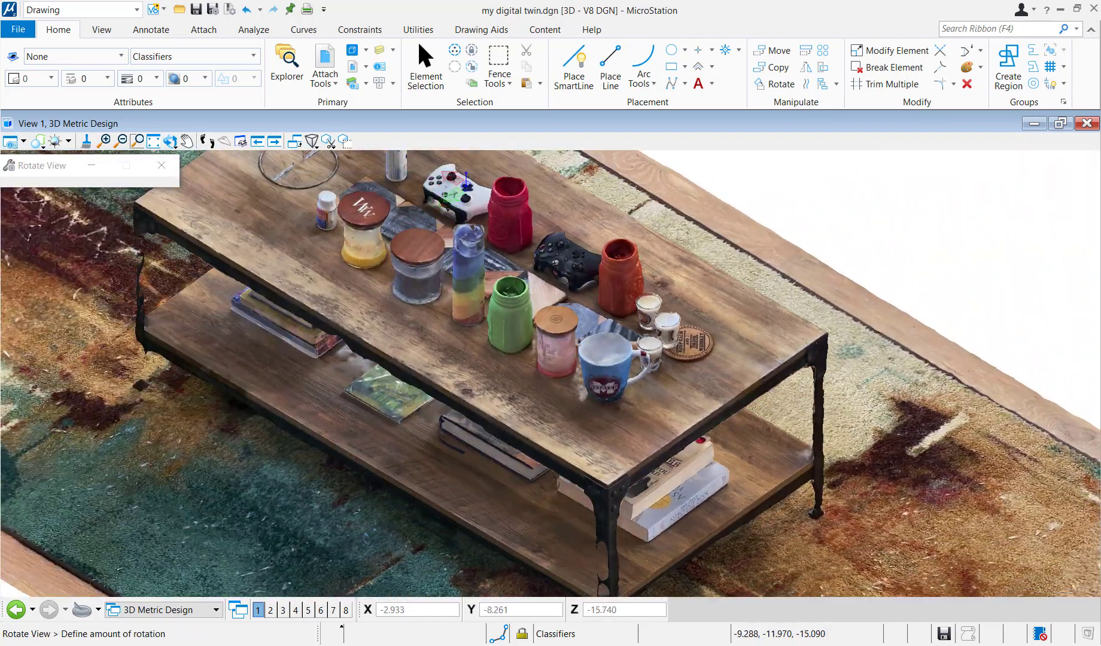
pyautogui.keyDown('shift'); pyautogui.moveTo(1010, 432); pyautogui.dragTo(1084, 401, button='middle'); pyautogui.keyUp('shift')
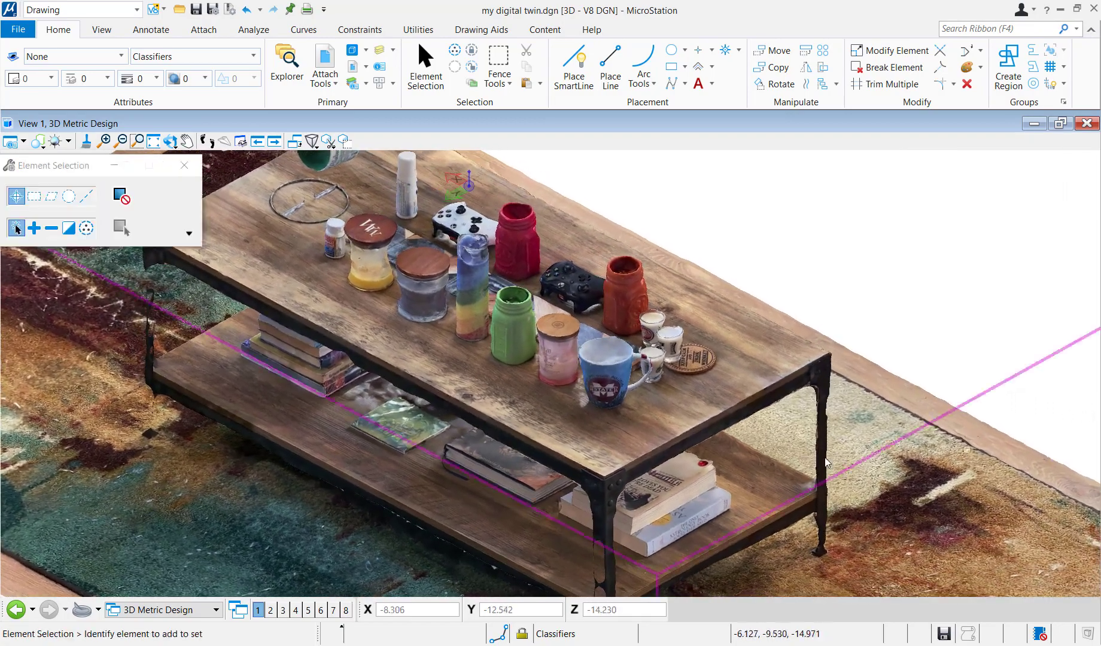
pyautogui.scroll(4, 606, 393)
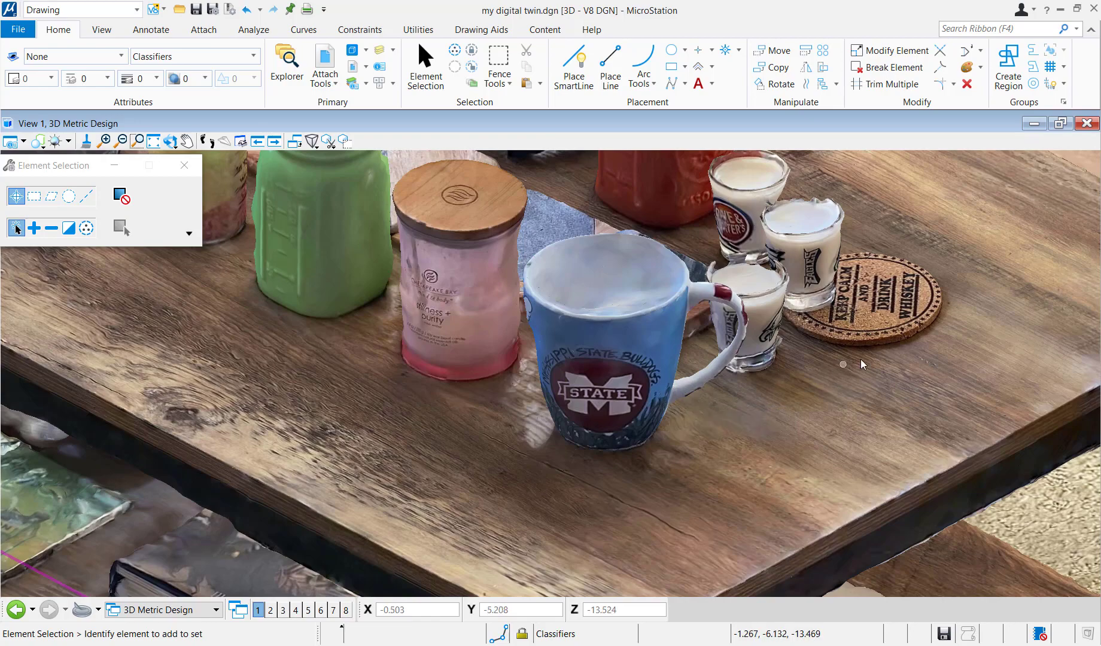
pyautogui.moveTo(861, 358); pyautogui.dragTo(250, 319, button='middle')
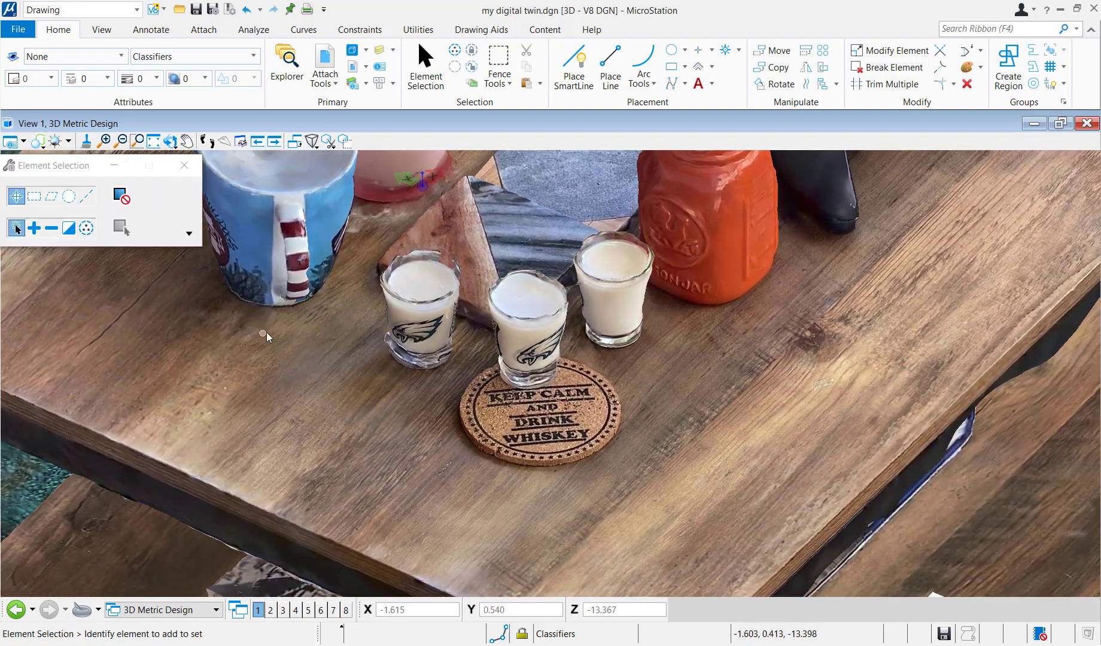
pyautogui.scroll(-5, 600, 350)
pyautogui.scroll(3, 587, 405)
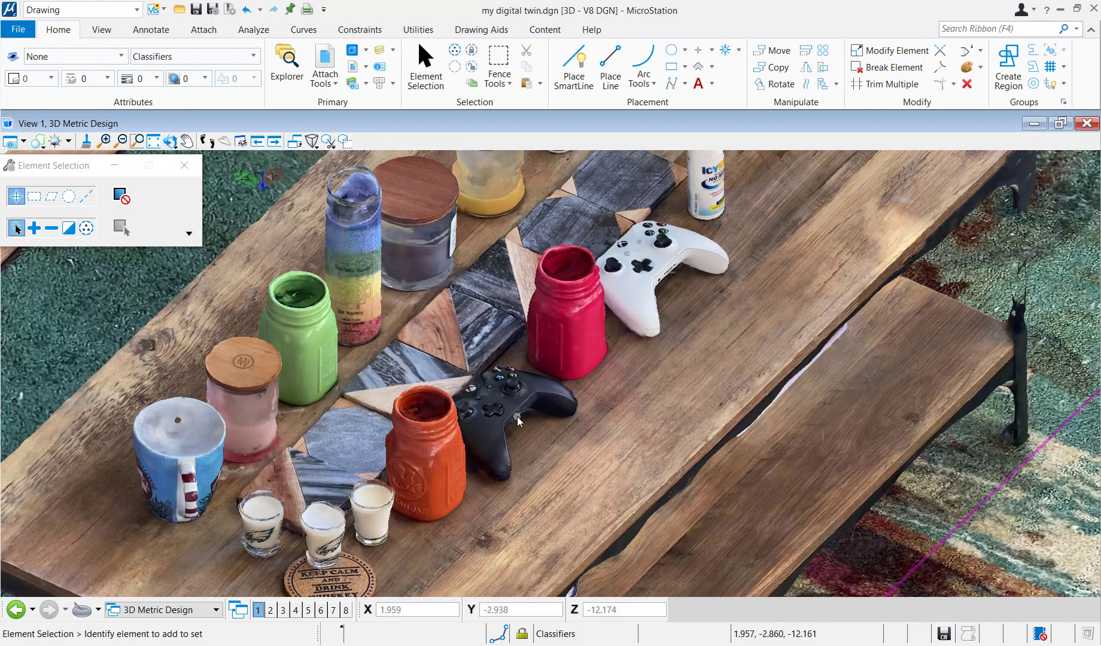
# Inspect the game controllers, jars, small bottles and hanging mugs on the rest of the tabletop mesh.
pyautogui.scroll(-3, 518, 417)
pyautogui.moveTo(559, 408); pyautogui.dragTo(506, 438, button='middle')
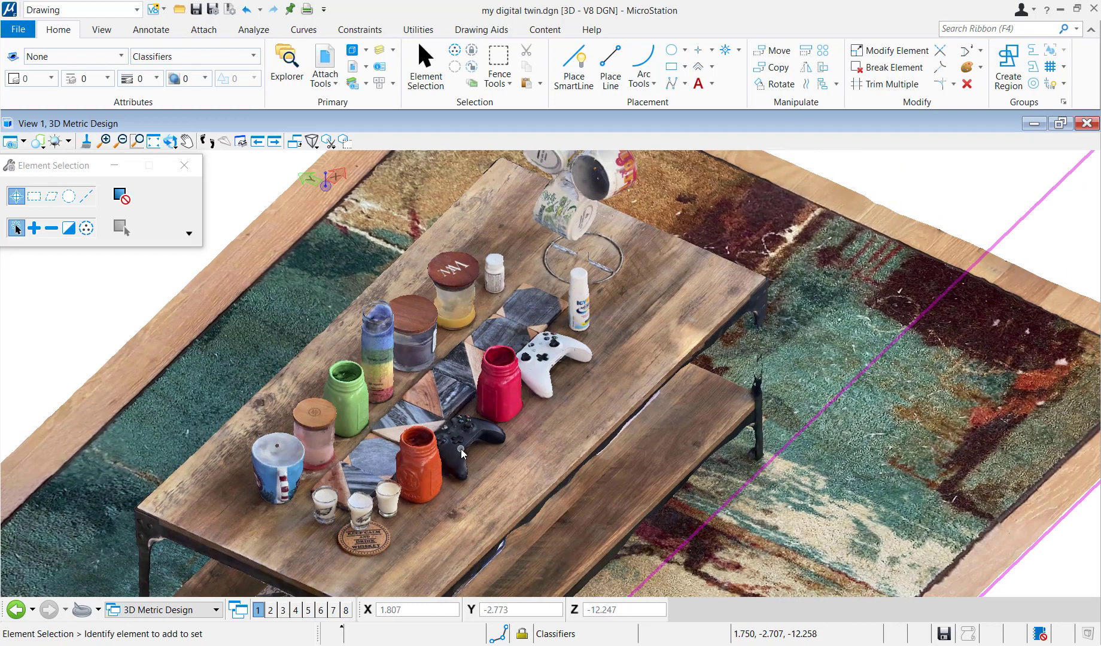
pyautogui.scroll(2, 461, 450)
pyautogui.scroll(3, 682, 333)
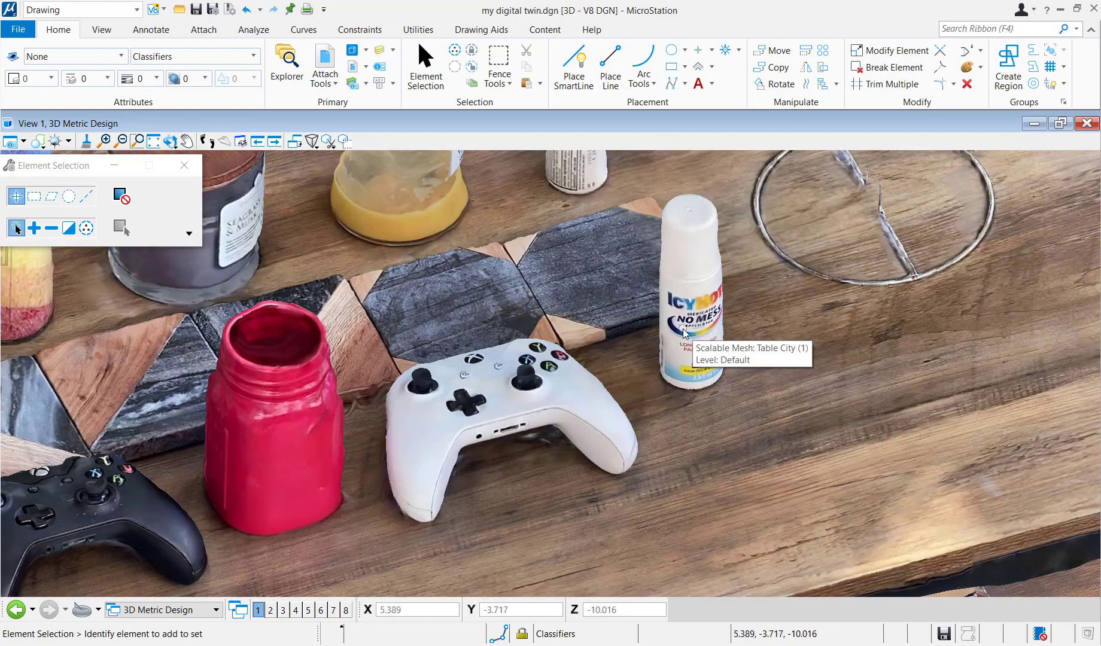
pyautogui.keyDown('shift'); pyautogui.moveTo(683, 328); pyautogui.dragTo(895, 278, button='middle'); pyautogui.keyUp('shift')
pyautogui.moveTo(329, 263); pyautogui.dragTo(539, 310, button='middle')
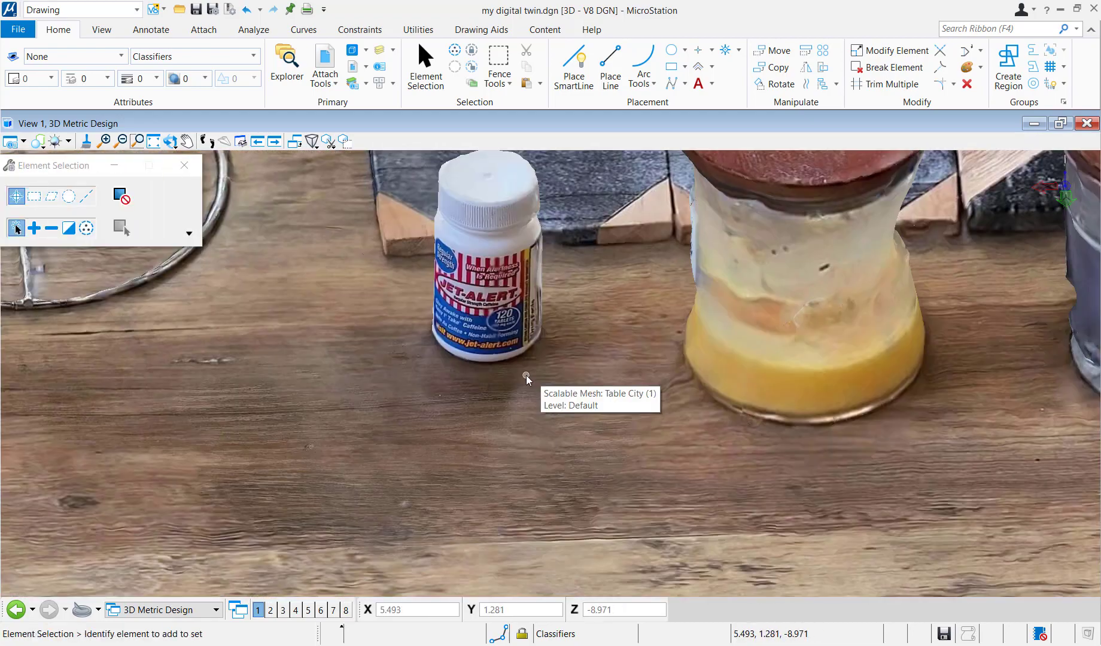
pyautogui.scroll(-2, 526, 375)
pyautogui.scroll(-4, 525, 376)
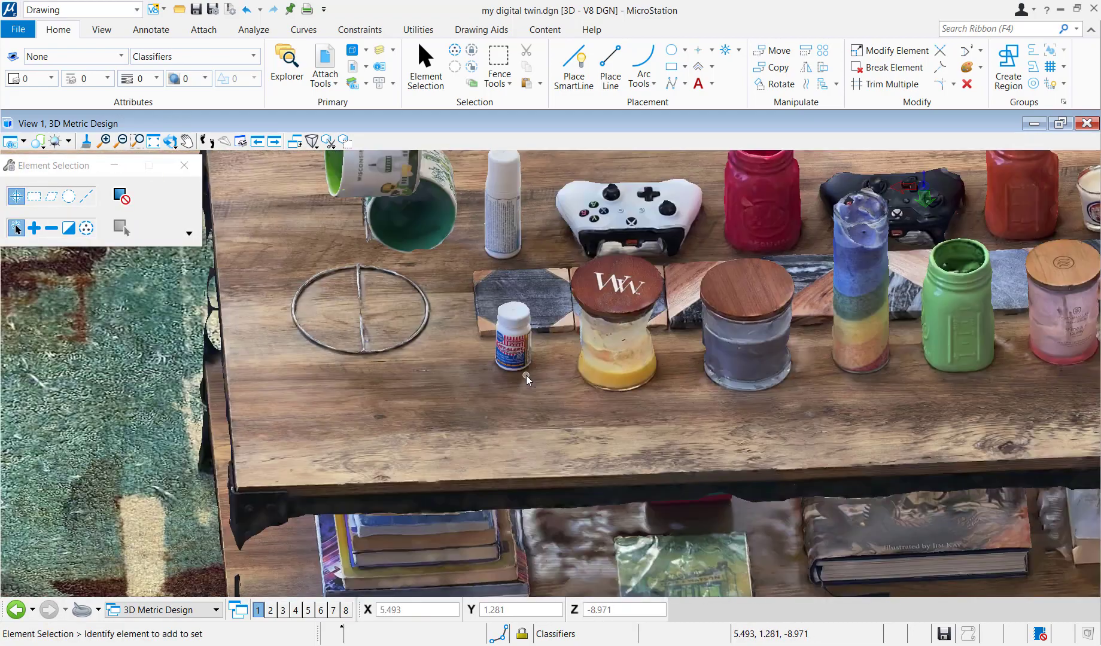
pyautogui.moveTo(440, 364); pyautogui.dragTo(229, 358, button='middle')
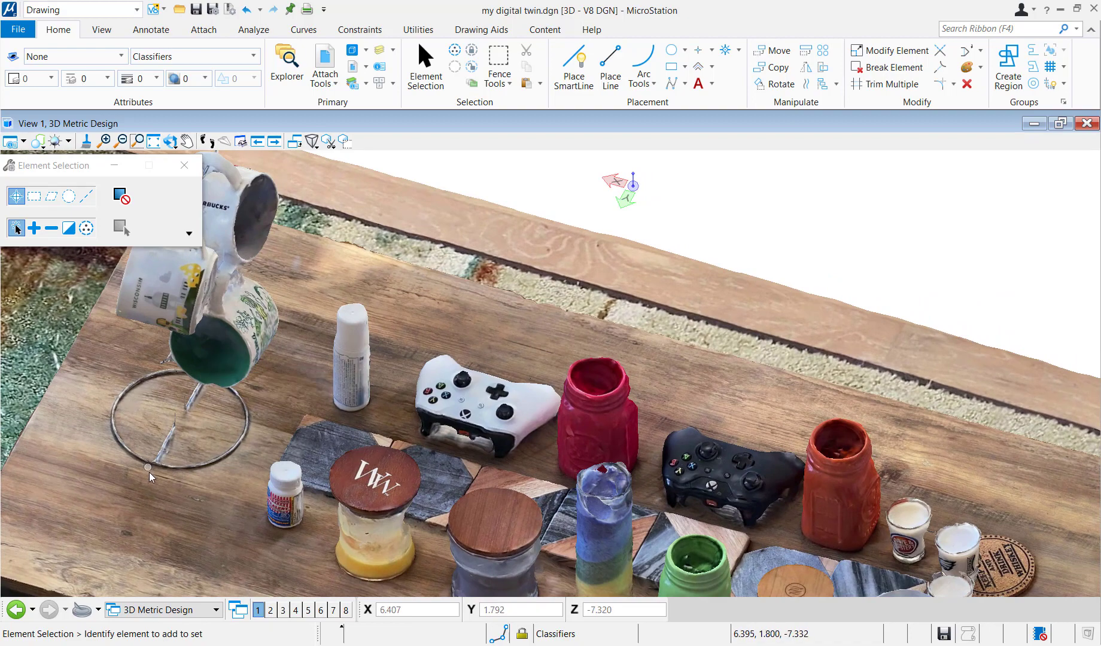
pyautogui.moveTo(149, 474); pyautogui.dragTo(91, 403, button='middle')
# Draw orthogonal blocks around the hanging mugs and the red, green and orange jars in the top view.
pyautogui.scroll(-3, 574, 386)
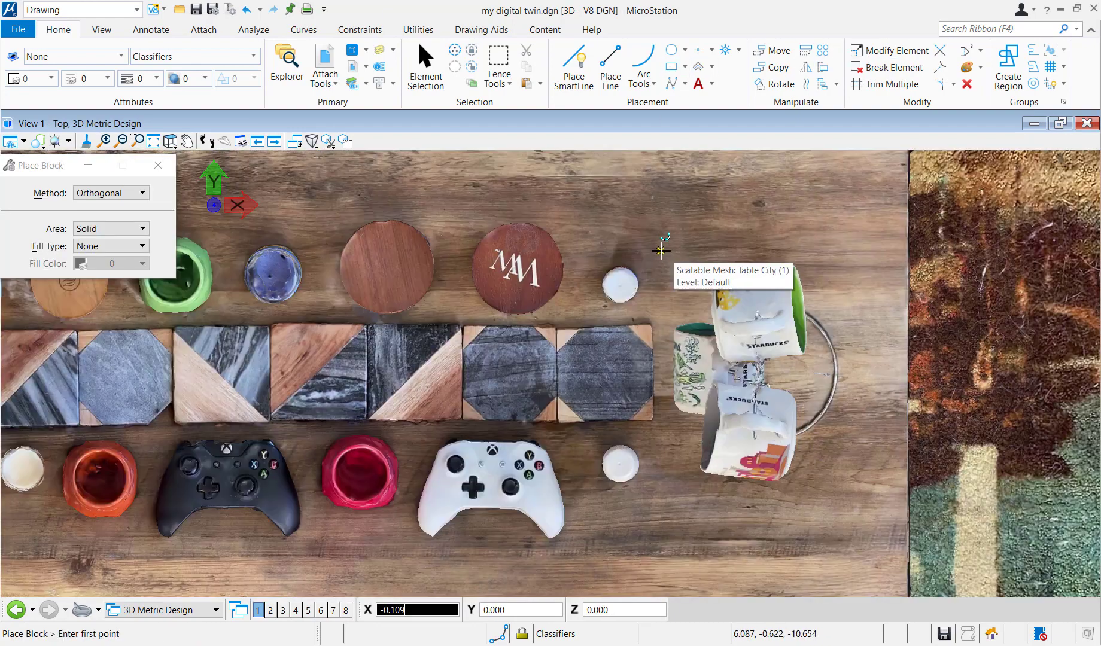
pyautogui.click(662, 252)
pyautogui.click(855, 496)
pyautogui.moveTo(18, 498); pyautogui.dragTo(246, 499, button='middle')
pyautogui.click(542, 432)
pyautogui.click(631, 512)
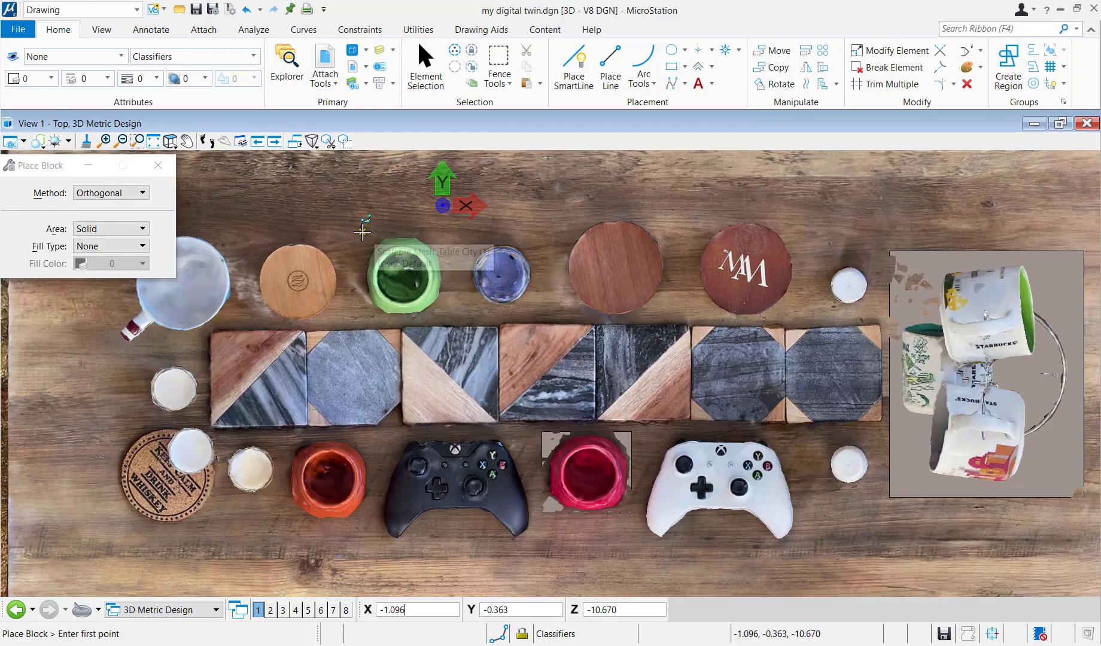
pyautogui.click(365, 234)
pyautogui.click(447, 316)
pyautogui.click(285, 437)
pyautogui.click(372, 519)
# Draw circles by diameter around the two small white bottles and the round cork coaster.
pyautogui.click(671, 50)
pyautogui.click(830, 268)
pyautogui.click(867, 301)
pyautogui.click(830, 449)
pyautogui.click(868, 464)
pyautogui.click(124, 509)
pyautogui.click(214, 441)
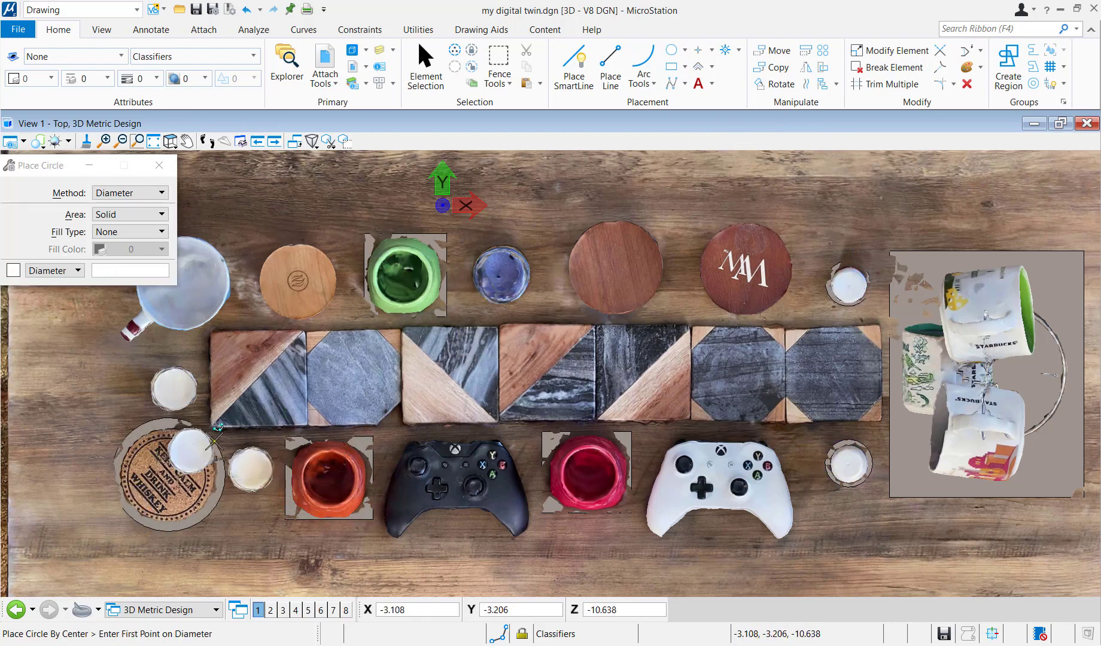
# Outline the two shot glasses standing off the coaster with closed SmartLine shapes.
pyautogui.click(573, 66)
pyautogui.click(158, 374)
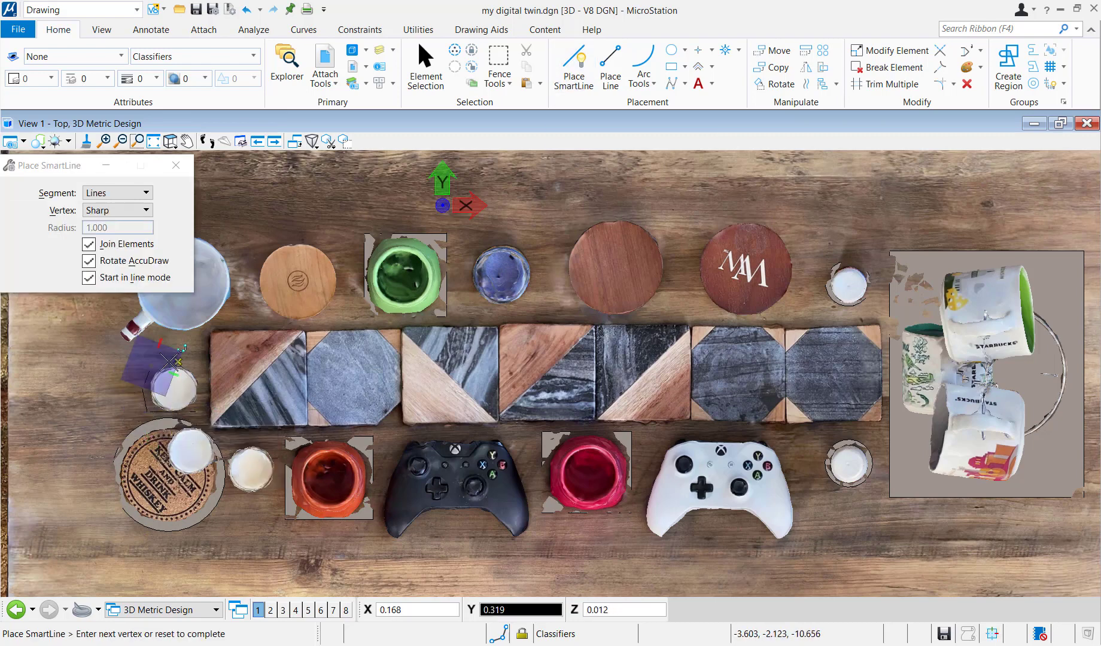
pyautogui.click(178, 361)
pyautogui.click(202, 378)
pyautogui.click(195, 412)
pyautogui.click(240, 499)
pyautogui.click(229, 492)
pyautogui.rightClick(252, 535)
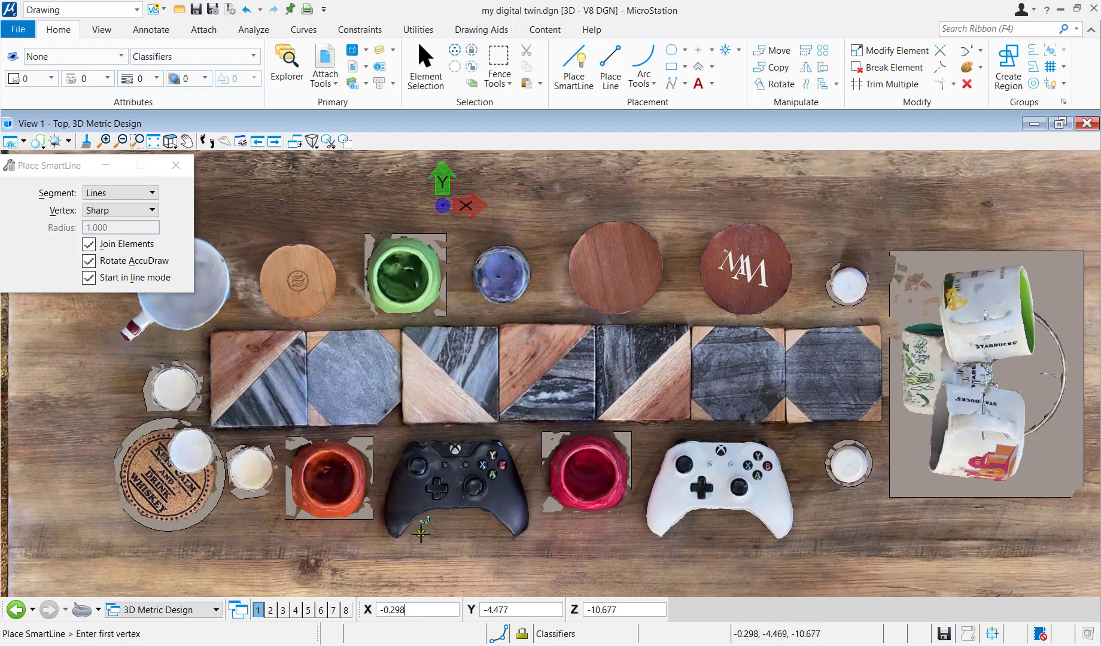
pyautogui.click(427, 522)
pyautogui.click(483, 510)
pyautogui.rightClick(482, 514)
pyautogui.hotkey('ctrl', 'z')
# Trace the black game controller with a closed solid-area SmartLine shape following its contour.
pyautogui.click(431, 521)
pyautogui.click(485, 516)
pyautogui.click(526, 540)
pyautogui.click(532, 505)
pyautogui.click(518, 447)
pyautogui.click(470, 435)
pyautogui.click(418, 436)
pyautogui.click(382, 473)
pyautogui.click(380, 493)
pyautogui.click(380, 528)
pyautogui.click(397, 548)
pyautogui.click(415, 532)
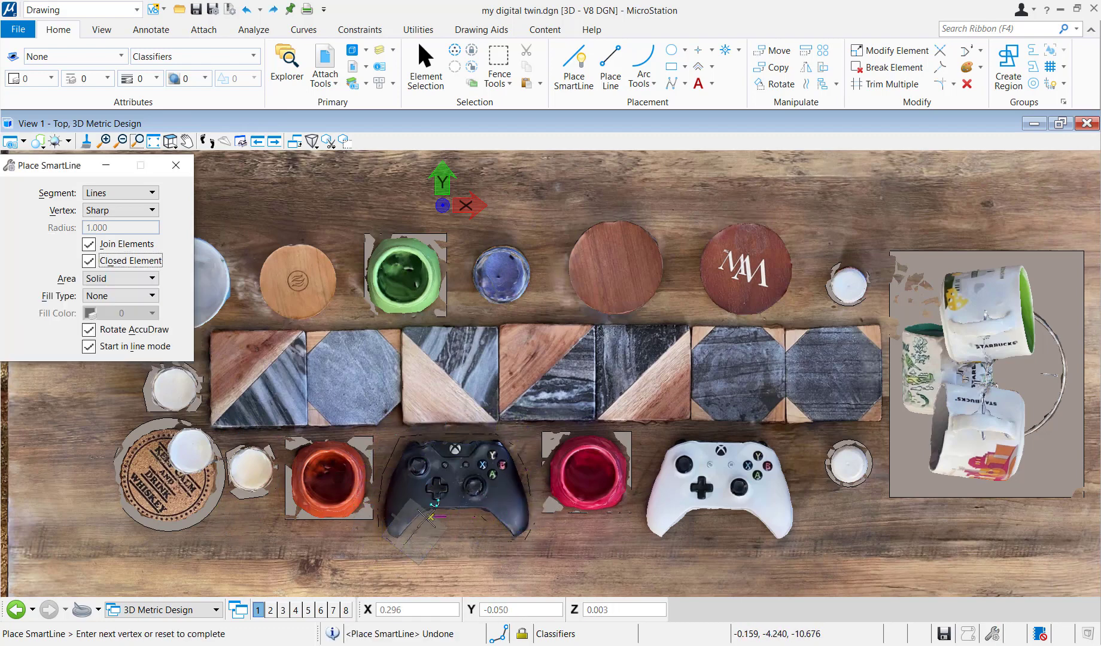
pyautogui.click(429, 516)
# Trace the contour of the white game controller with a closed SmartLine shape.
pyautogui.click(665, 443)
pyautogui.click(642, 503)
pyautogui.click(645, 524)
pyautogui.click(659, 542)
pyautogui.click(673, 542)
pyautogui.click(690, 522)
pyautogui.click(719, 517)
pyautogui.click(746, 523)
pyautogui.click(765, 539)
pyautogui.click(801, 524)
pyautogui.click(788, 466)
pyautogui.click(753, 443)
pyautogui.click(698, 433)
pyautogui.click(666, 443)
# Trace the blue mug and its handle with a closed SmartLine shape.
pyautogui.moveTo(85, 304); pyautogui.dragTo(221, 413, button='middle')
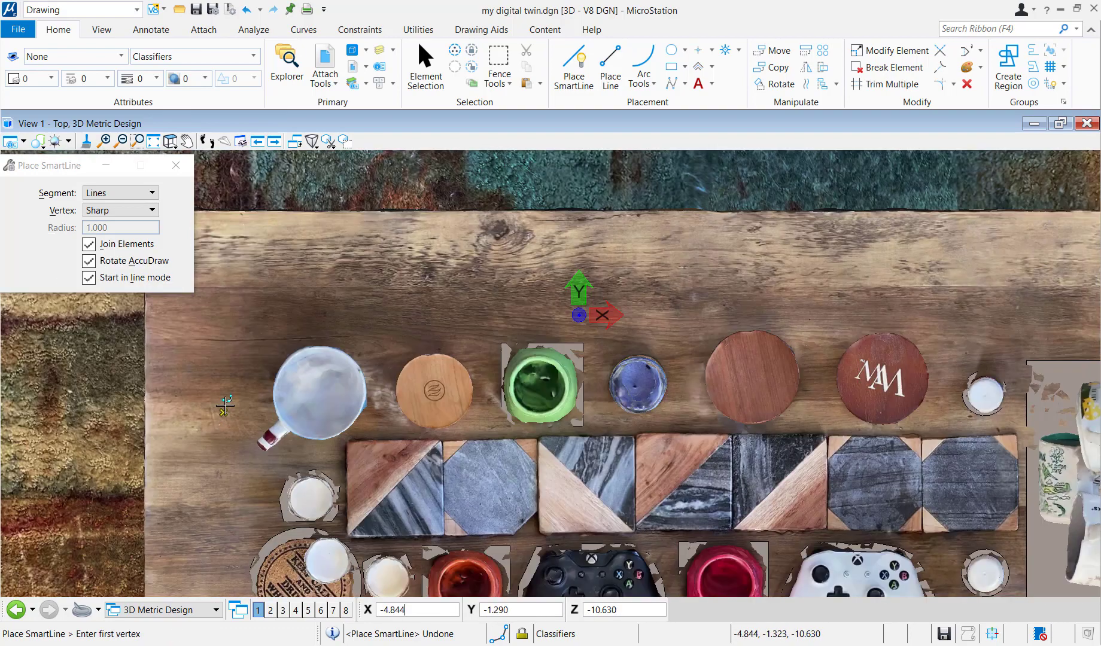
pyautogui.scroll(3, 221, 412)
pyautogui.click(311, 429)
pyautogui.click(295, 490)
pyautogui.click(388, 472)
pyautogui.click(482, 423)
pyautogui.click(488, 352)
pyautogui.click(402, 290)
pyautogui.click(321, 334)
pyautogui.click(308, 386)
pyautogui.click(311, 428)
pyautogui.scroll(-3, 311, 428)
# Use Solid by Extrusion in a low front-facing view to extrude the roll-on bottle's circle and the hanging mugs' block into parametric solids.
pyautogui.click(154, 141)
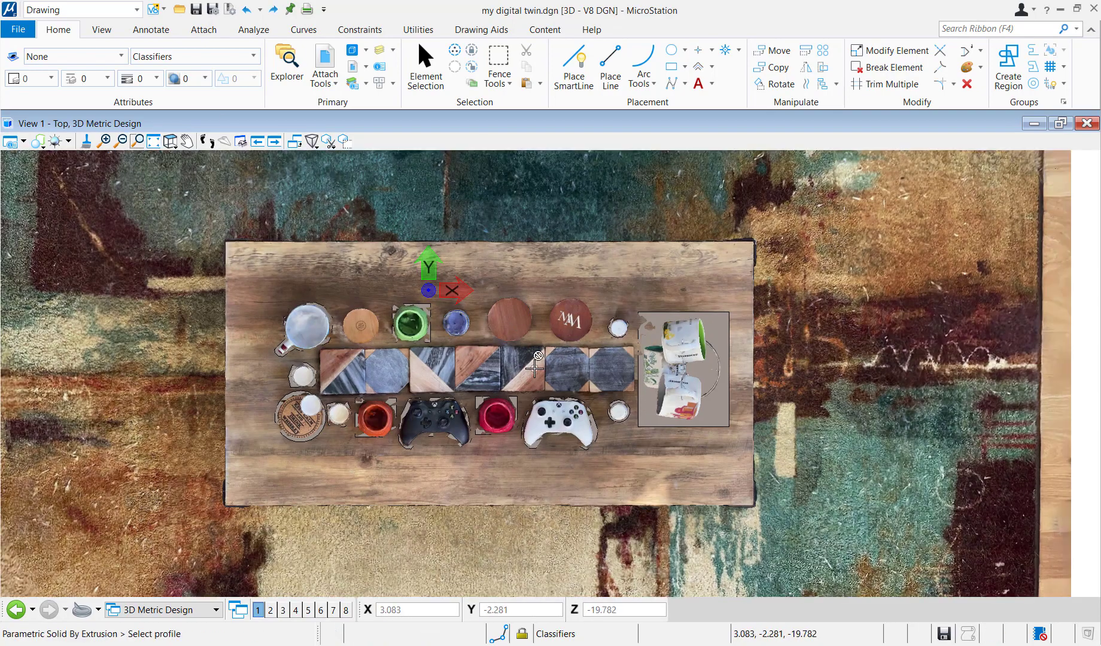
pyautogui.scroll(3, 535, 368)
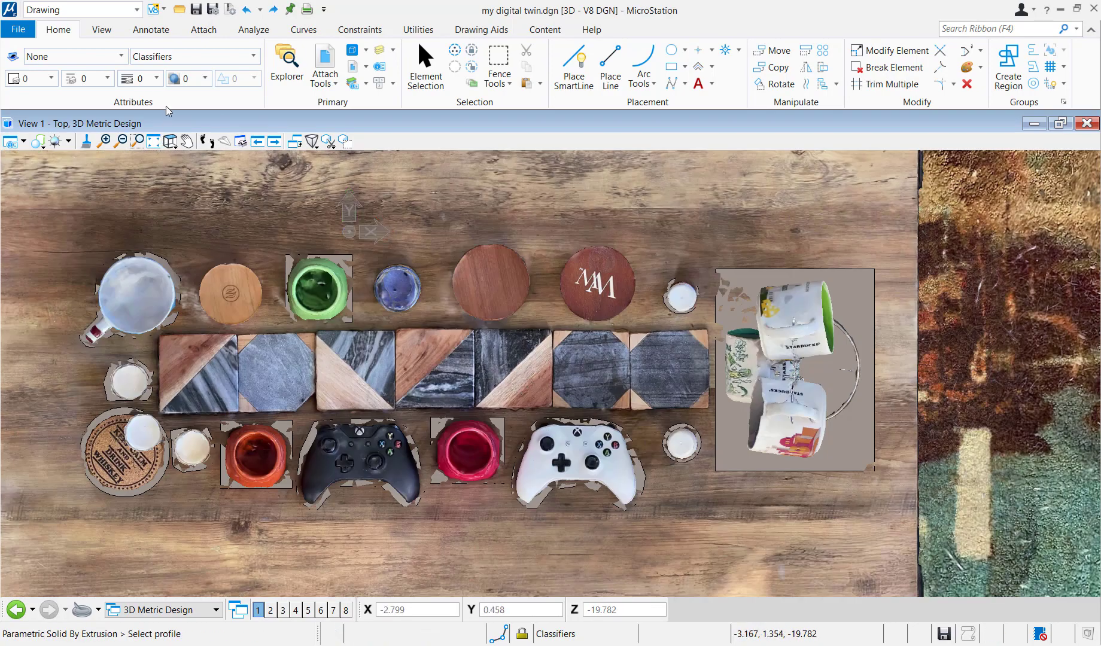
pyautogui.click(171, 140)
pyautogui.click(221, 158)
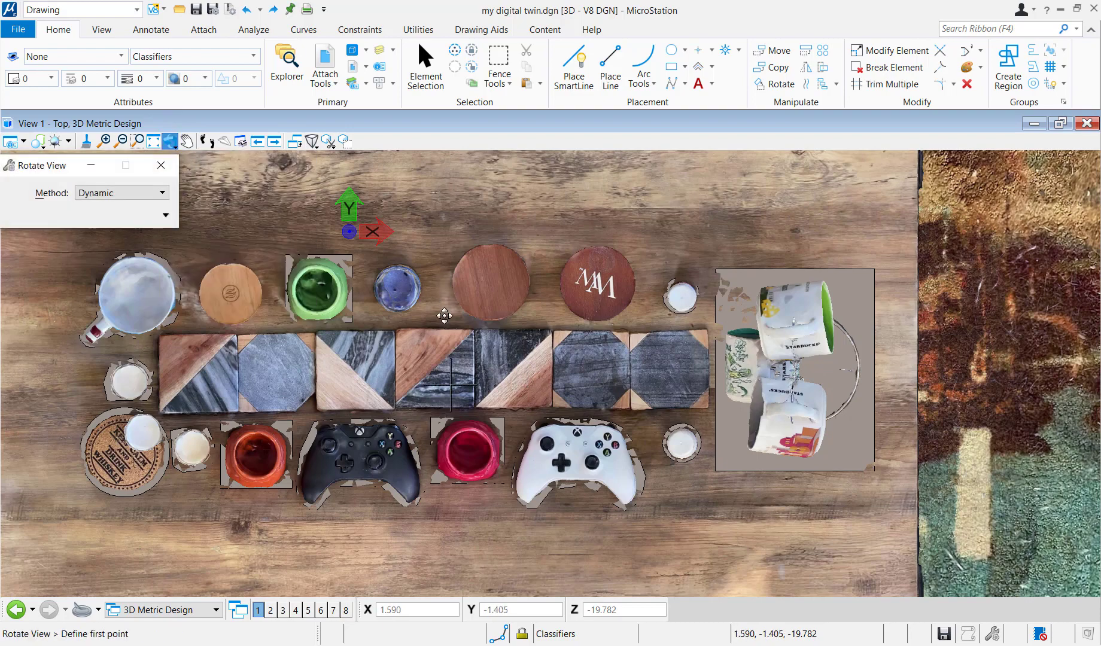
pyautogui.click(444, 313)
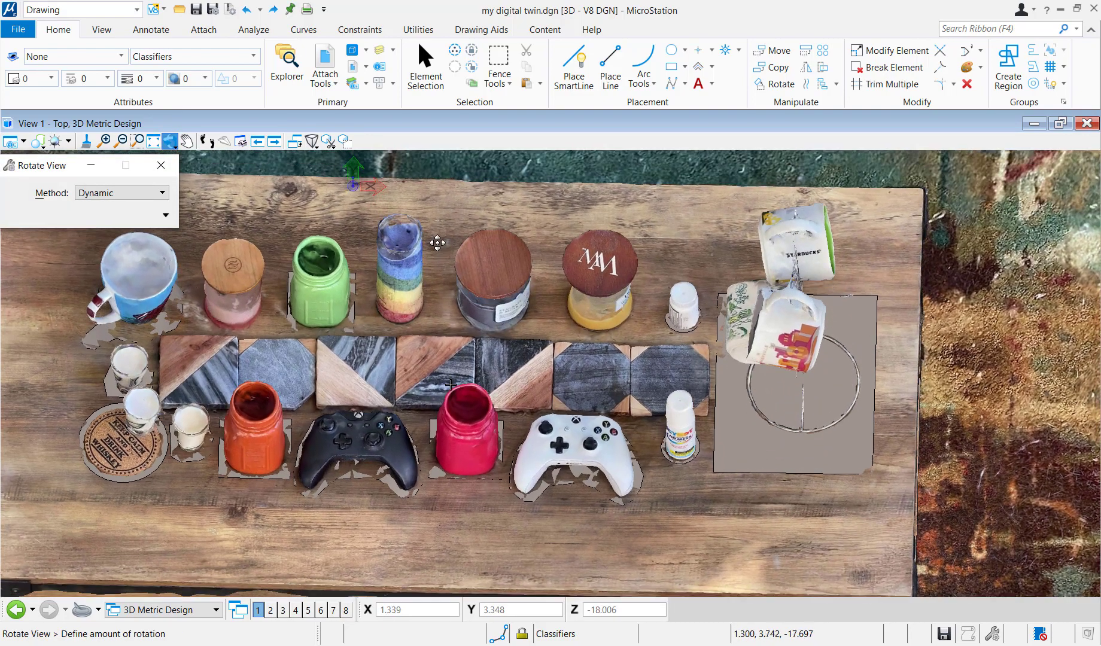
pyautogui.write('solid')
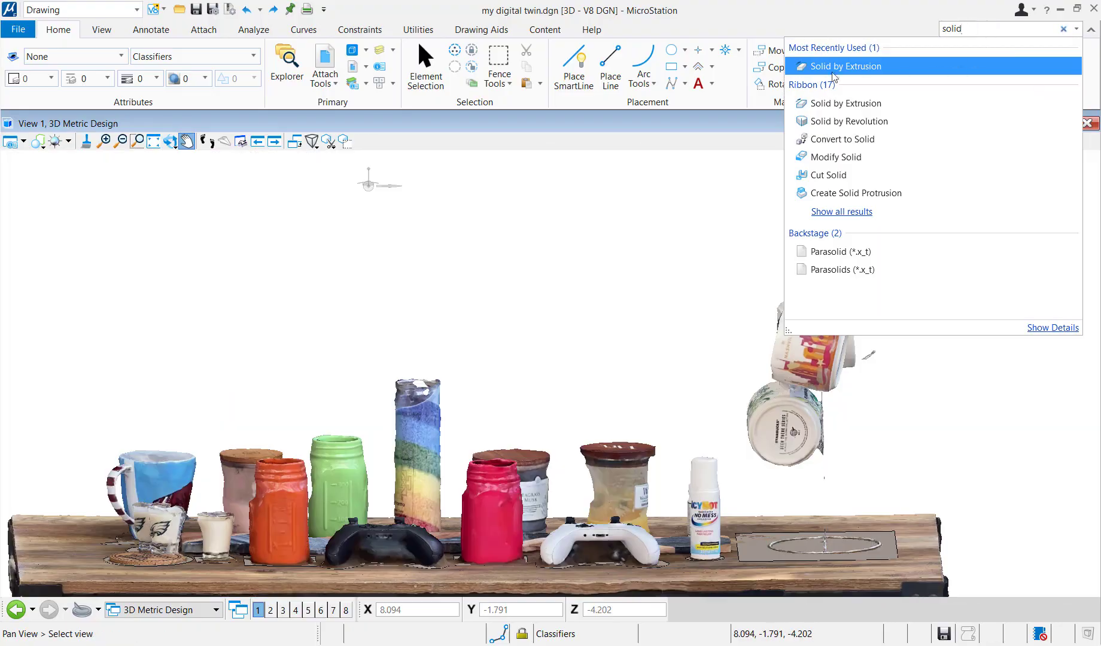
pyautogui.moveTo(810, 73)
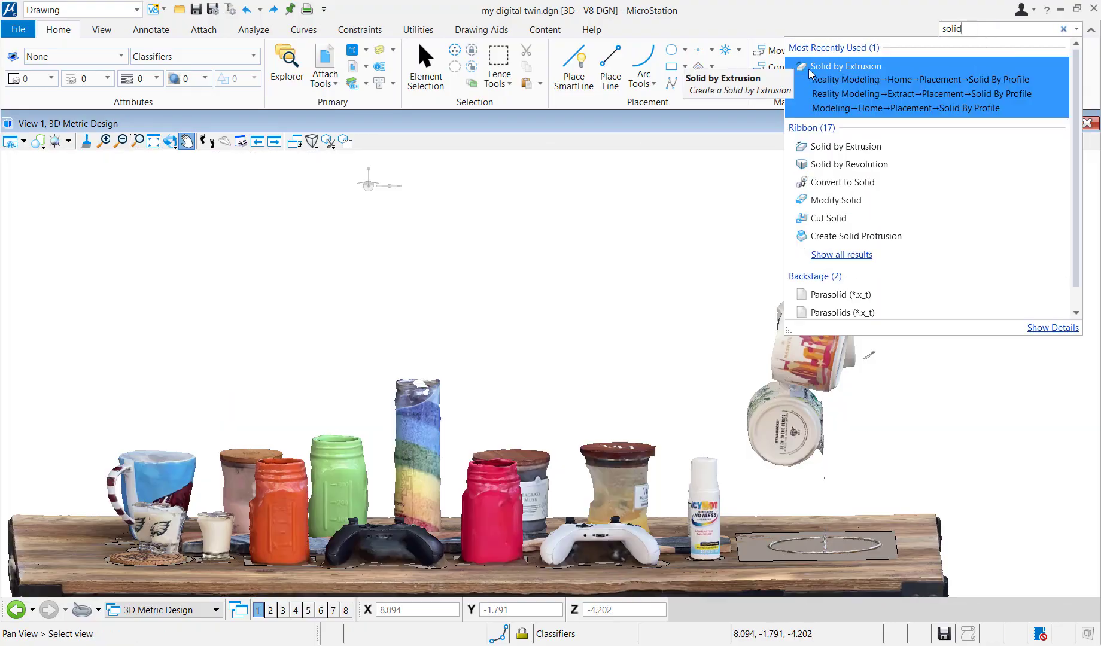
pyautogui.click(875, 76)
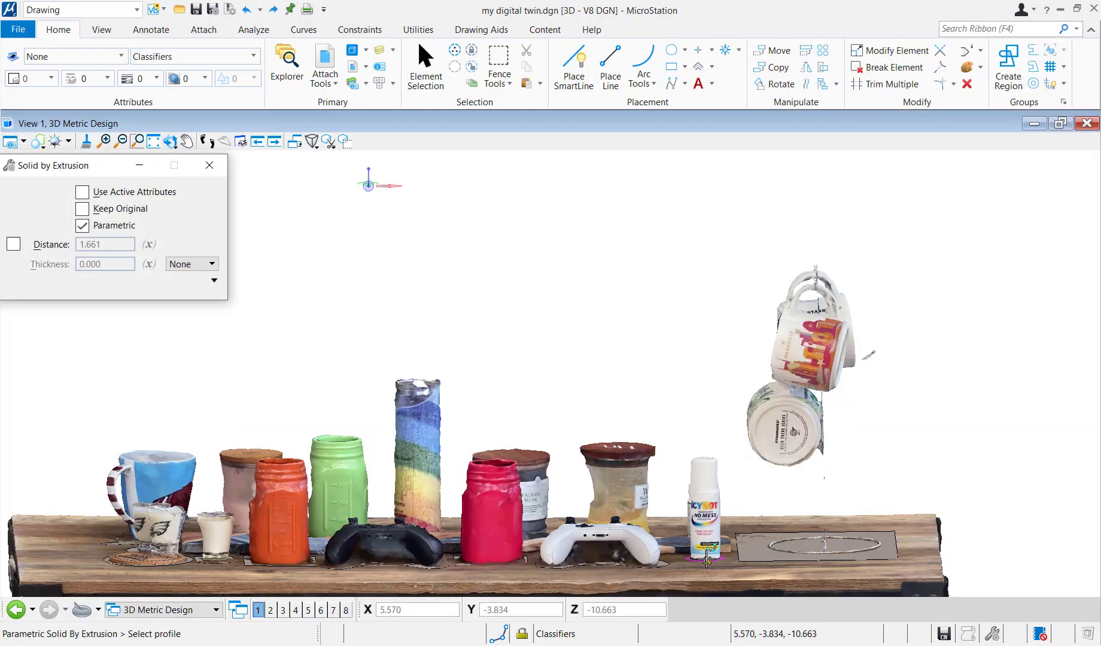
pyautogui.click(707, 559)
pyautogui.click(707, 453)
pyautogui.click(781, 554)
pyautogui.click(828, 263)
# Extrude the profiles of both controllers, the red and orange jars, the nearest shot glass and the coaster to their objects' heights.
pyautogui.click(596, 565)
pyautogui.click(600, 516)
pyautogui.click(464, 565)
pyautogui.click(471, 446)
pyautogui.click(405, 565)
pyautogui.click(402, 519)
pyautogui.click(283, 565)
pyautogui.click(280, 446)
pyautogui.click(214, 561)
pyautogui.click(214, 504)
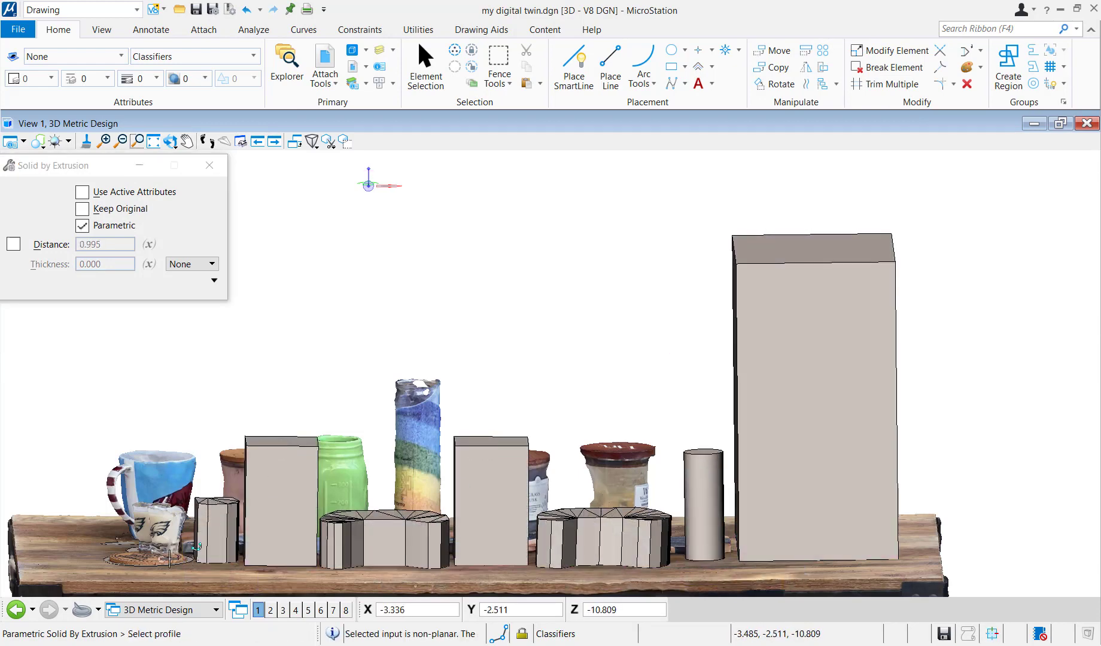
pyautogui.click(161, 559)
# Extrude the pill bottle, green jar and blue mug profiles to their objects' heights in the back view.
pyautogui.click(173, 144)
pyautogui.click(197, 260)
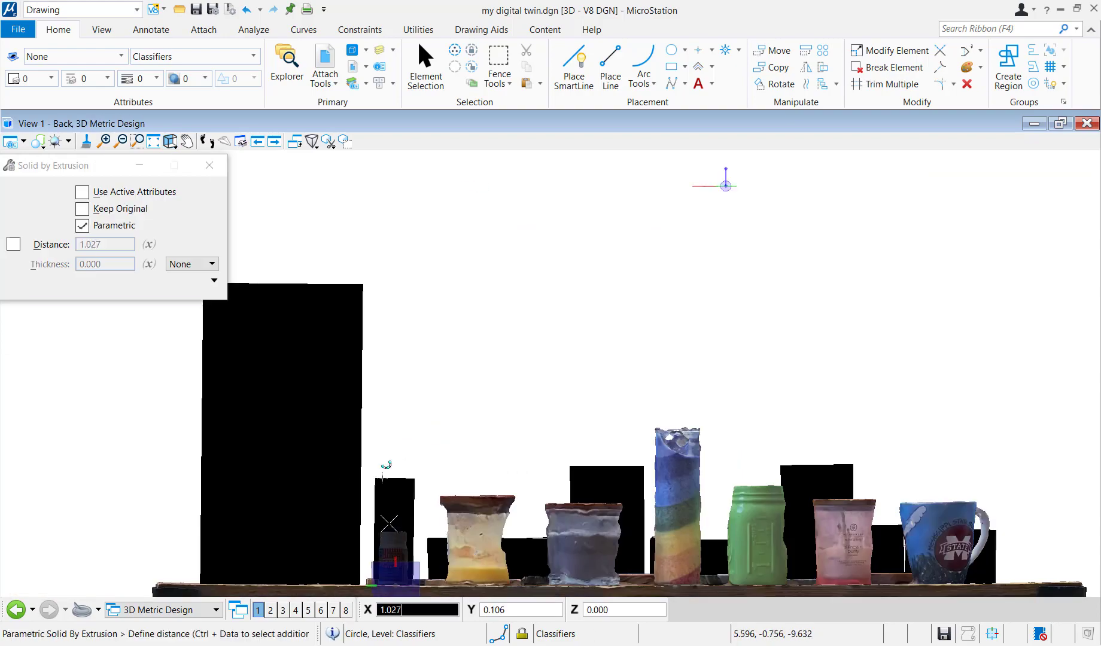
pyautogui.click(755, 566)
pyautogui.click(756, 479)
pyautogui.click(944, 566)
pyautogui.click(943, 495)
pyautogui.click(845, 553)
# Extrude the remaining shot glass outline to the height of the glass in the left view.
pyautogui.click(173, 144)
pyautogui.click(204, 275)
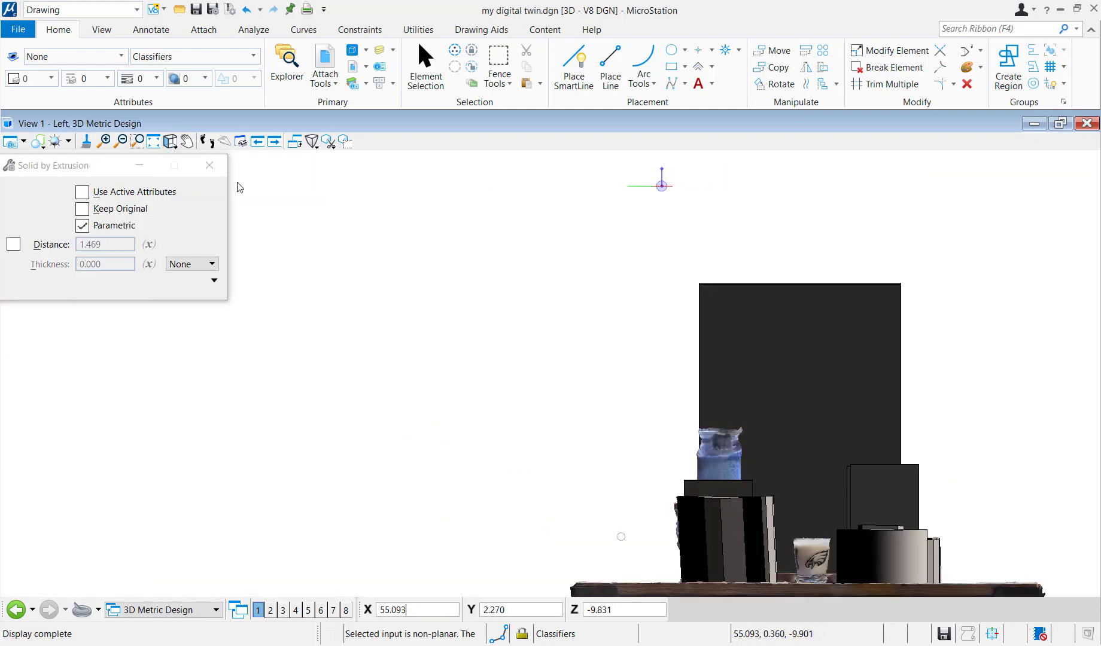
pyautogui.click(814, 573)
pyautogui.click(817, 539)
# Select all the extruded solids in the front view and remove the Table City mesh from the selection.
pyautogui.click(171, 143)
pyautogui.click(198, 179)
pyautogui.click(171, 143)
pyautogui.click(210, 224)
pyautogui.click(210, 222)
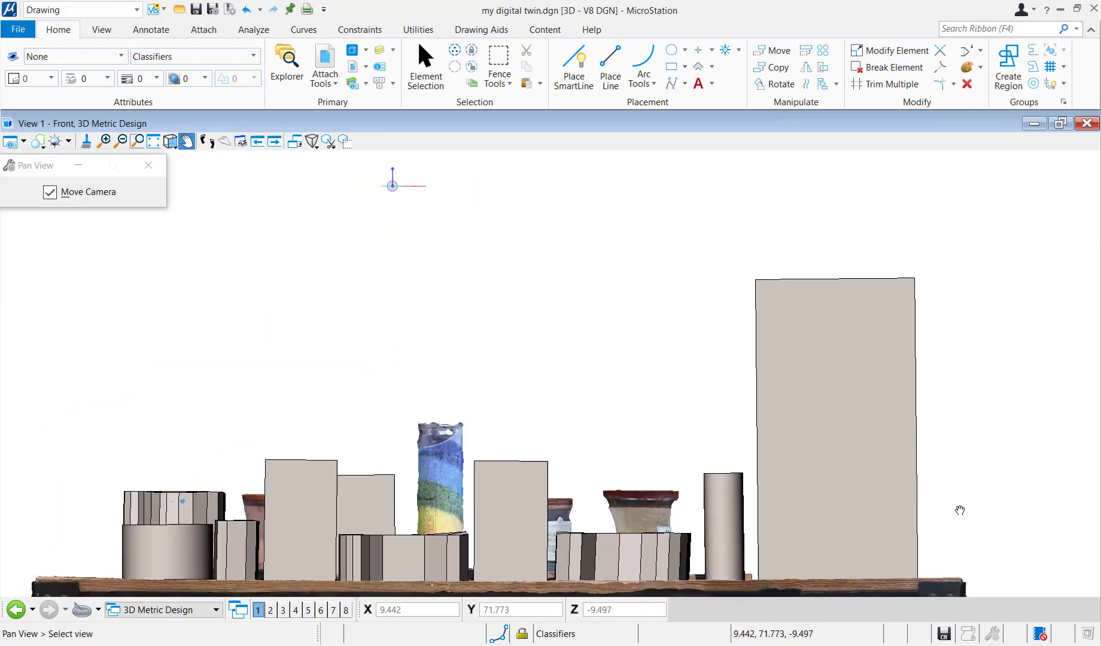
pyautogui.rightClick(960, 511)
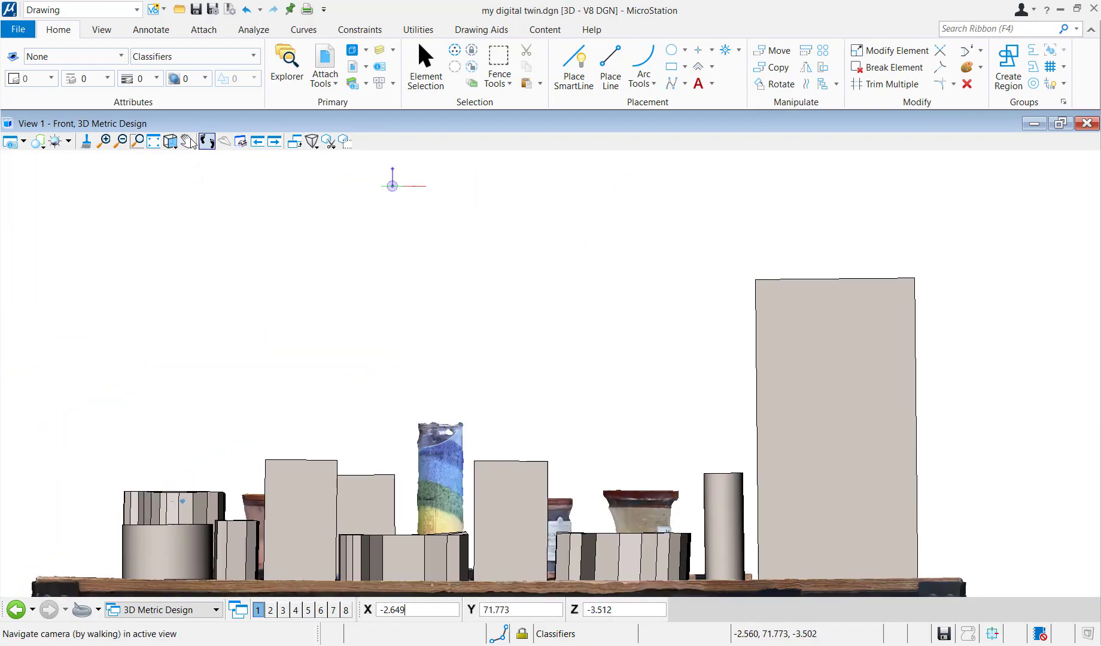
pyautogui.click(425, 66)
pyautogui.moveTo(979, 556); pyautogui.dragTo(20, 500)
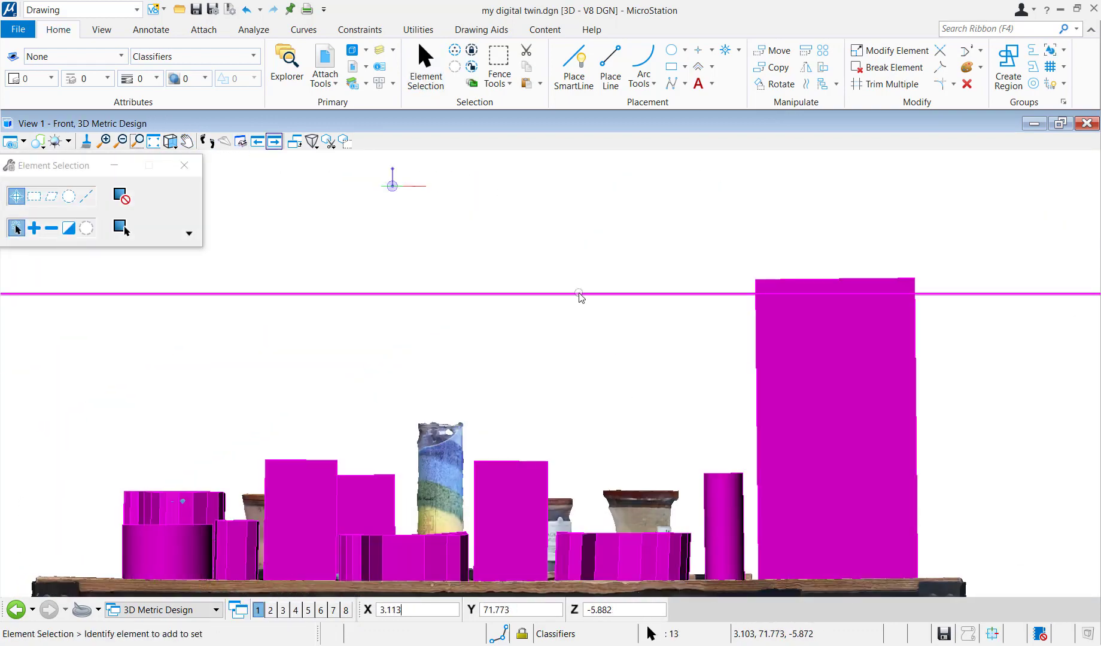
pyautogui.keyDown('ctrl'); pyautogui.click(706, 297); pyautogui.keyUp('ctrl')
# Move the selected extruded solids up by 0.05 in the front view and clear the selection.
pyautogui.click(978, 30)
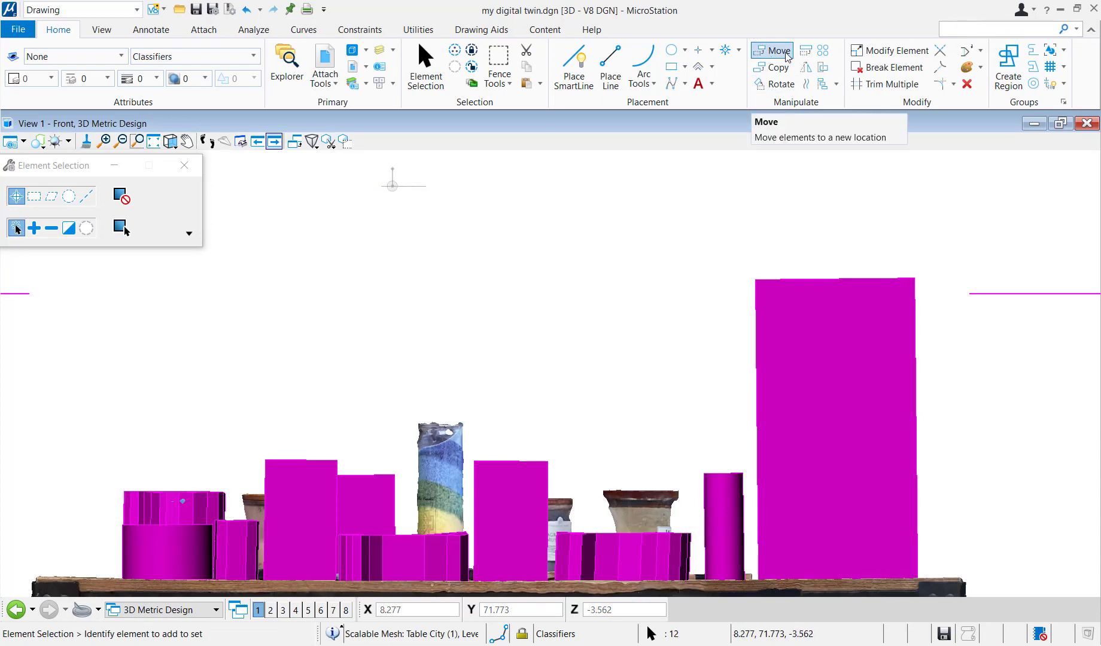
pyautogui.click(773, 50)
pyautogui.click(811, 571)
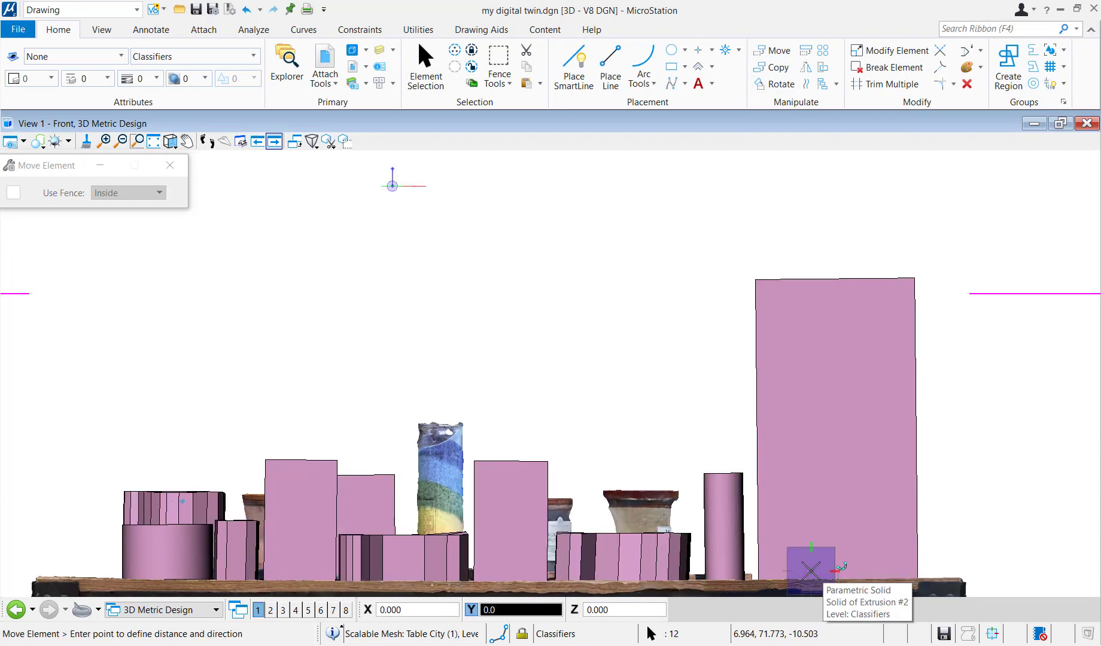
pyautogui.write('0.08')
pyautogui.press('BackSpace')
pyautogui.write('5')
pyautogui.write('00')
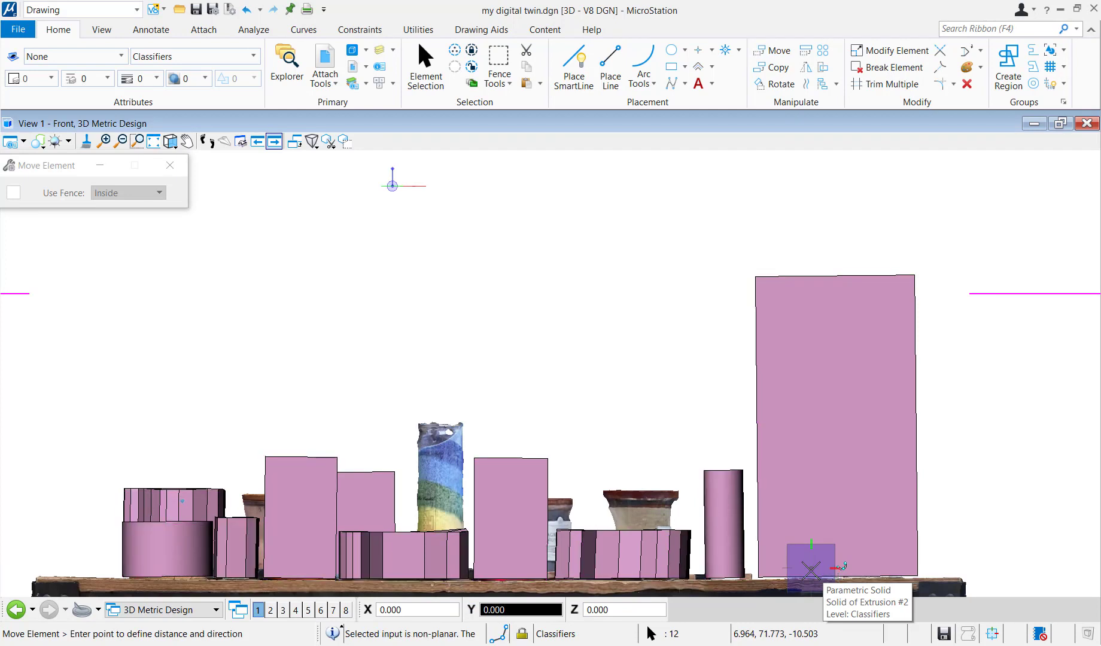
pyautogui.rightClick(946, 543)
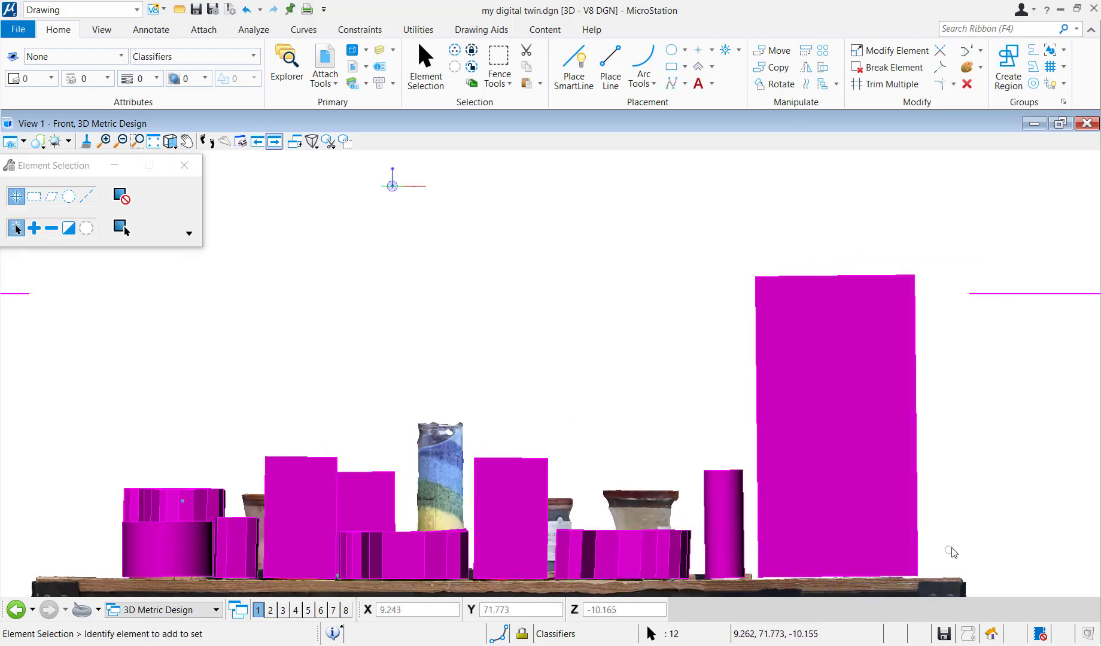
pyautogui.click(960, 543)
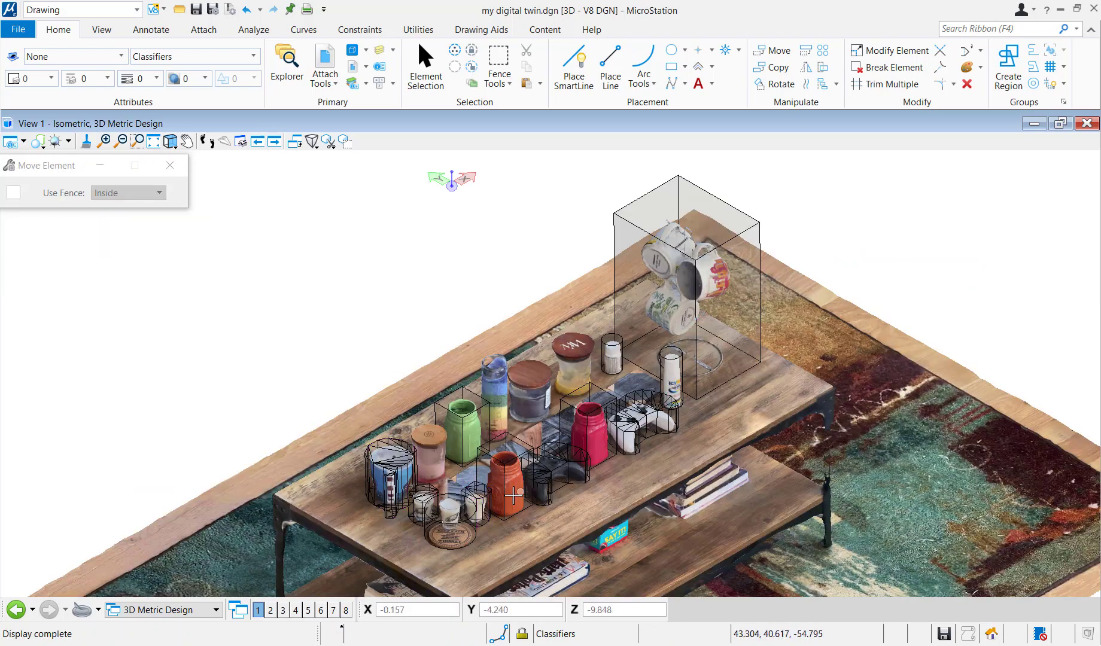
# Start the Attach Item command and create an item type library named TableCity.
pyautogui.scroll(2, 501, 495)
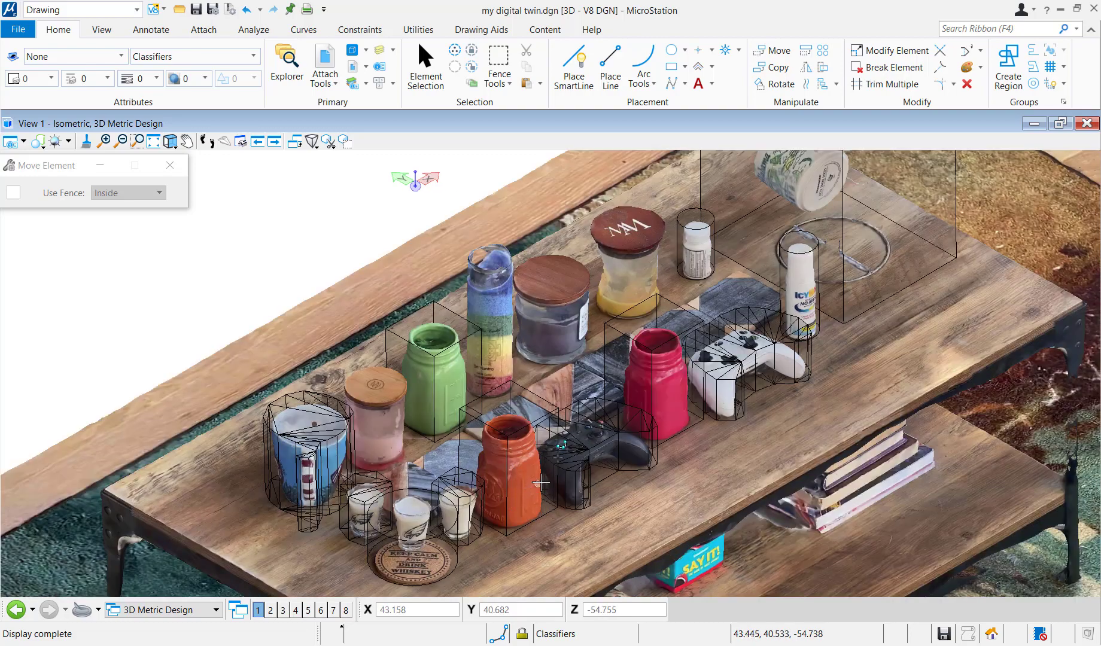
pyautogui.click(989, 29)
pyautogui.write('atta')
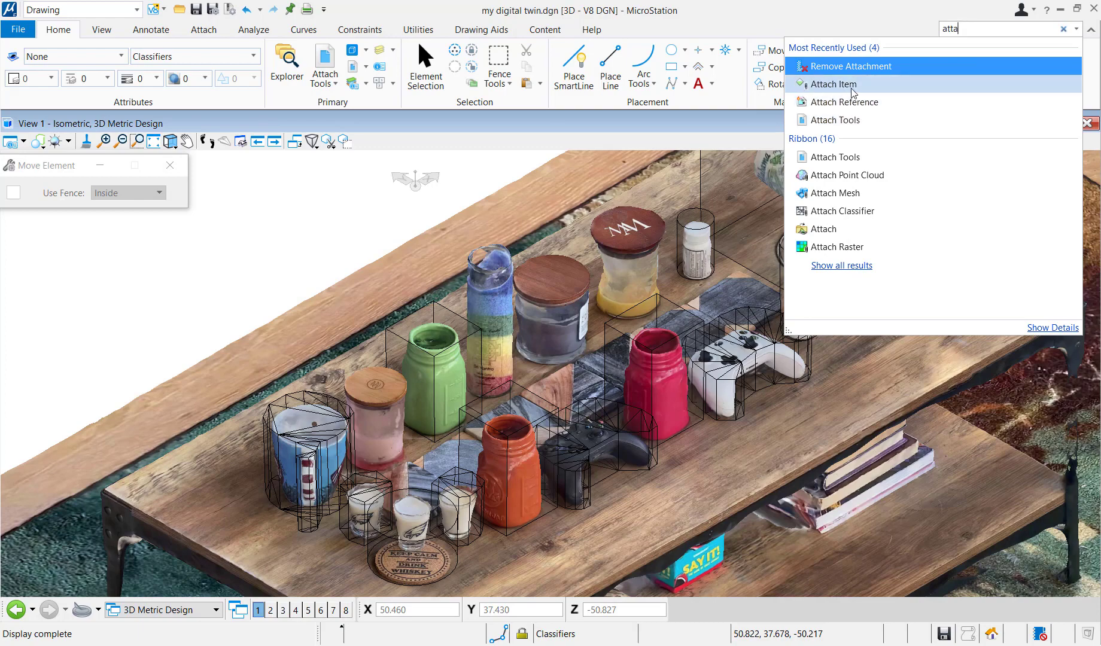
pyautogui.moveTo(881, 89)
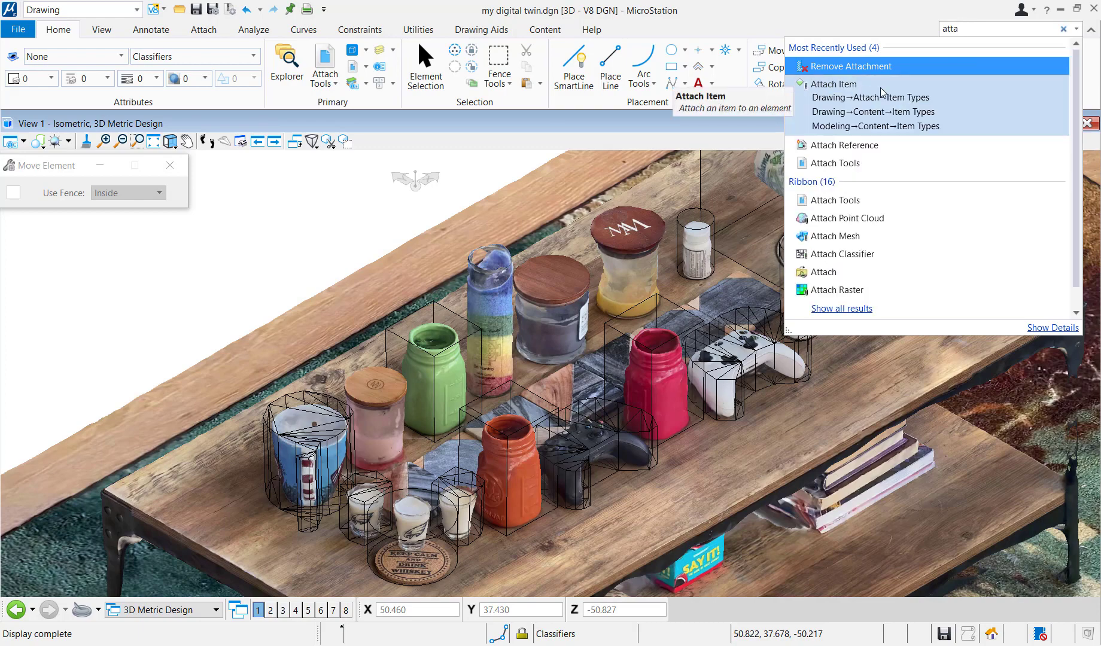
pyautogui.click(880, 88)
pyautogui.click(167, 194)
pyautogui.click(165, 193)
pyautogui.click(208, 194)
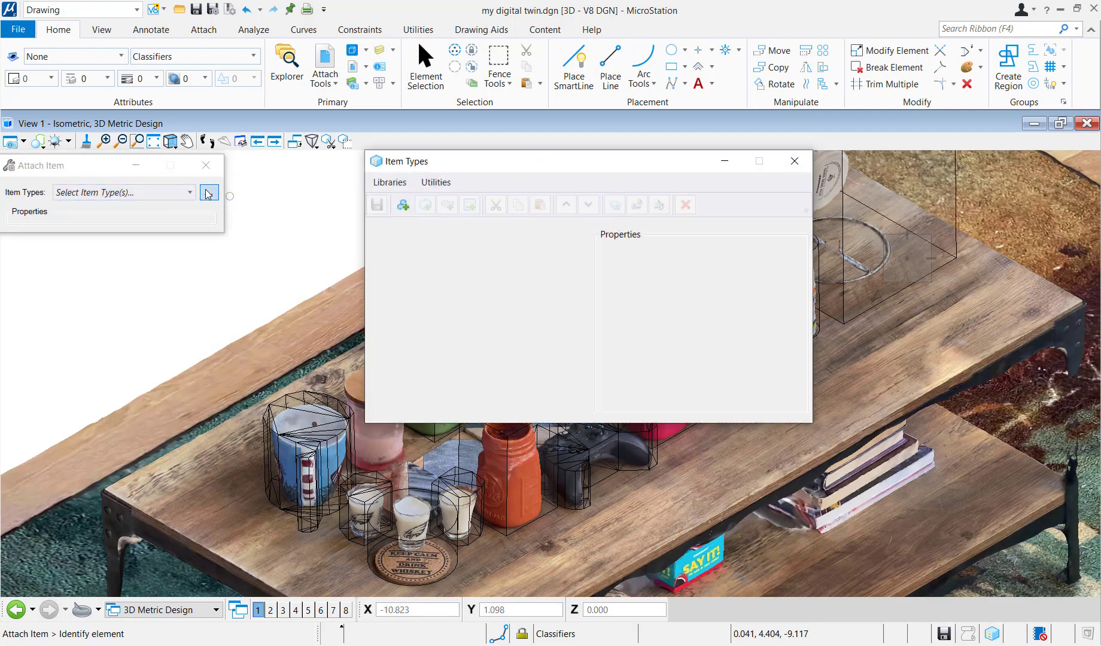
pyautogui.click(404, 205)
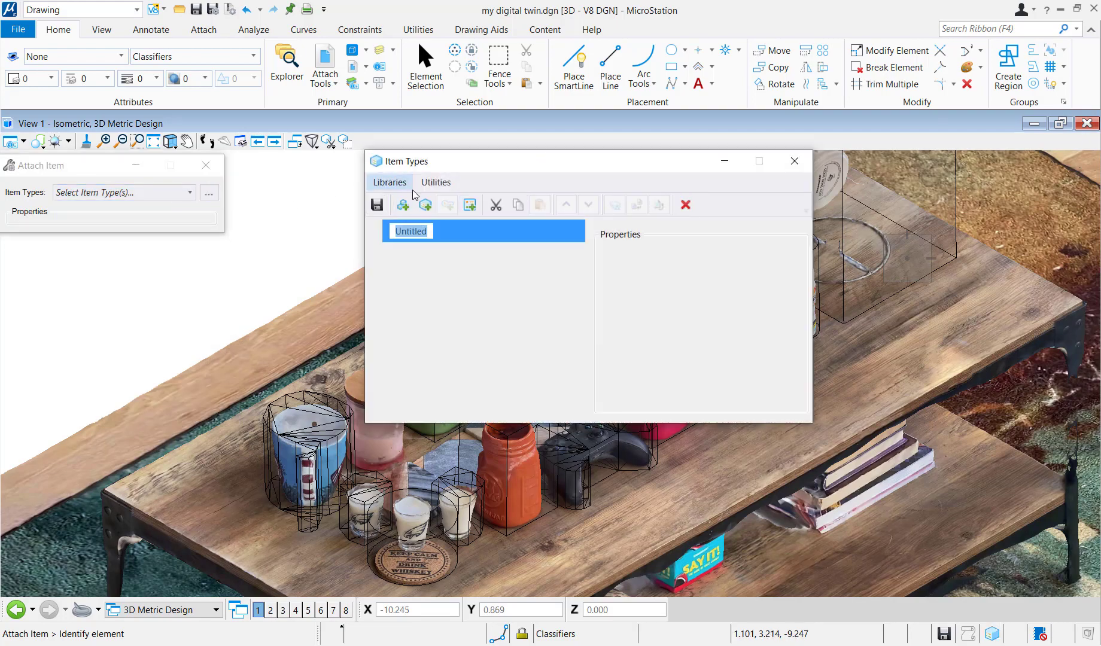
pyautogui.write('TableCity')
pyautogui.press('Return')
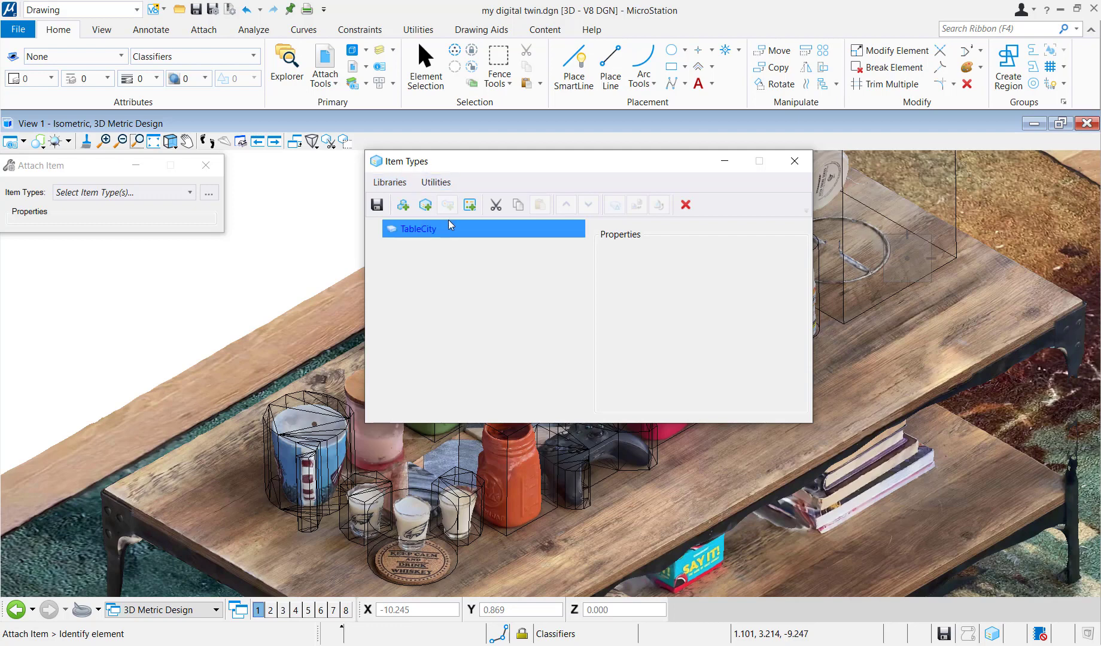
# Add an item type named Building to the TableCity library and set its Use Item Name option to Yes.
pyautogui.click(421, 210)
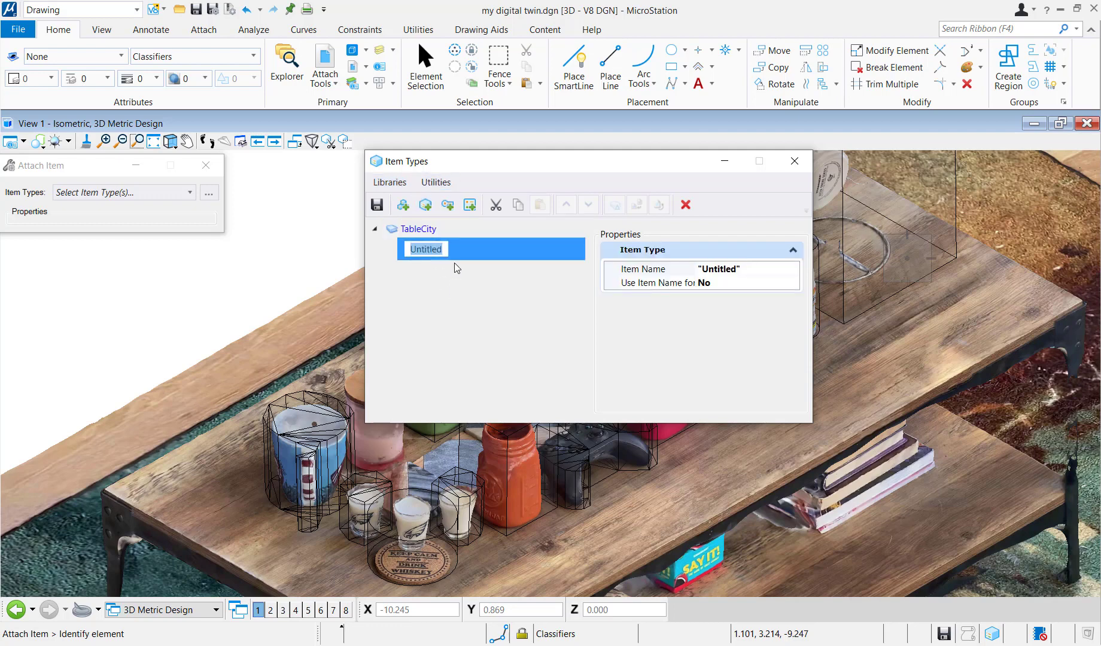
pyautogui.write('Building')
pyautogui.press('Return')
pyautogui.click(746, 282)
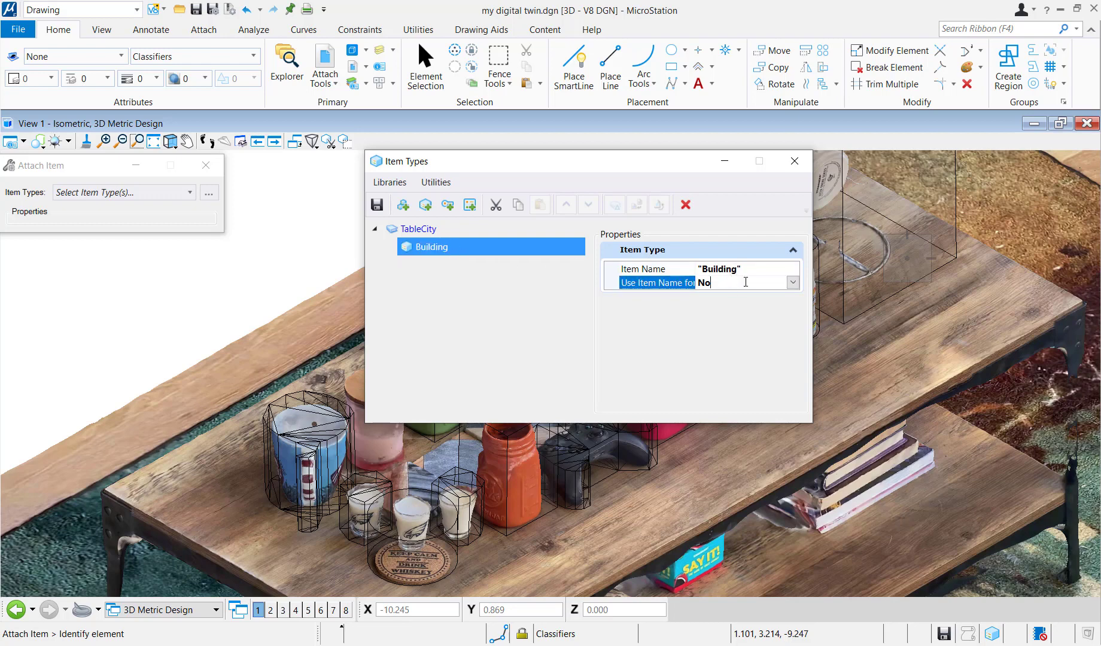
pyautogui.click(792, 283)
pyautogui.click(712, 295)
# Add the property definitions BuildingType and Building Name to the Building item type and close the item type manager.
pyautogui.rightClick(434, 246)
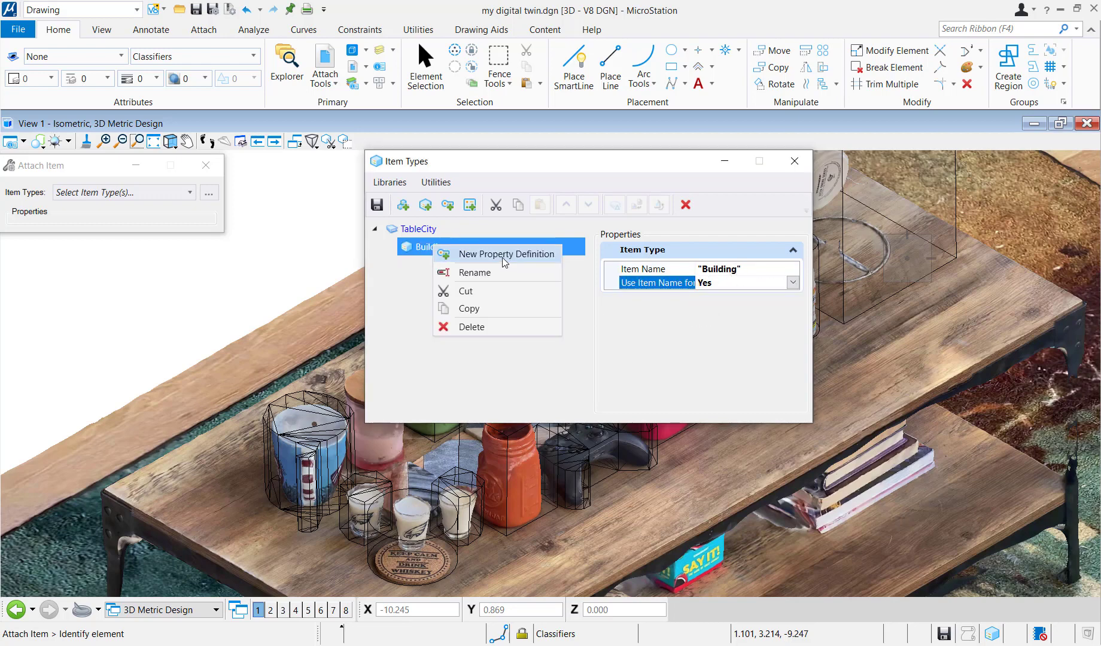
pyautogui.click(503, 255)
pyautogui.write('BuildingType')
pyautogui.press('Return')
pyautogui.rightClick(434, 247)
pyautogui.click(470, 256)
pyautogui.write('Building Name')
pyautogui.press('Return')
pyautogui.click(795, 161)
pyautogui.click(543, 386)
# Attach the Building item to the blue mug (Education, College), the coaster (Entertainment, Bar) and the black controller (Entertainment, GameStop).
pyautogui.click(190, 192)
pyautogui.click(87, 223)
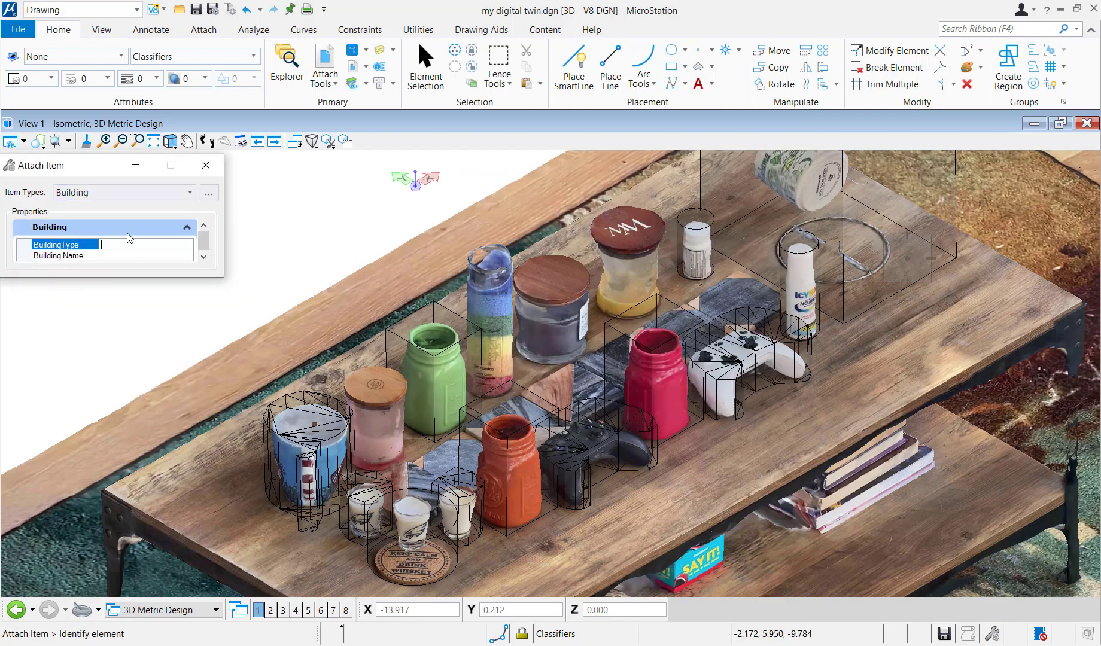
pyautogui.click(306, 469)
pyautogui.click(123, 245)
pyautogui.click(417, 547)
pyautogui.click(126, 245)
pyautogui.click(590, 450)
# Attach the Building item to the white controller with BuildingType Entertainment and Building Name Dave & Buster's.
pyautogui.write('Entertainment')
pyautogui.click(147, 255)
pyautogui.write('Dave & Bu')
pyautogui.click(744, 374)
# Set the Building item's BuildingType to Medical and Building Name to Hospital for the Icy Hot bottle.
pyautogui.write('Medical')
pyautogui.click(144, 256)
pyautogui.write('Hospital')
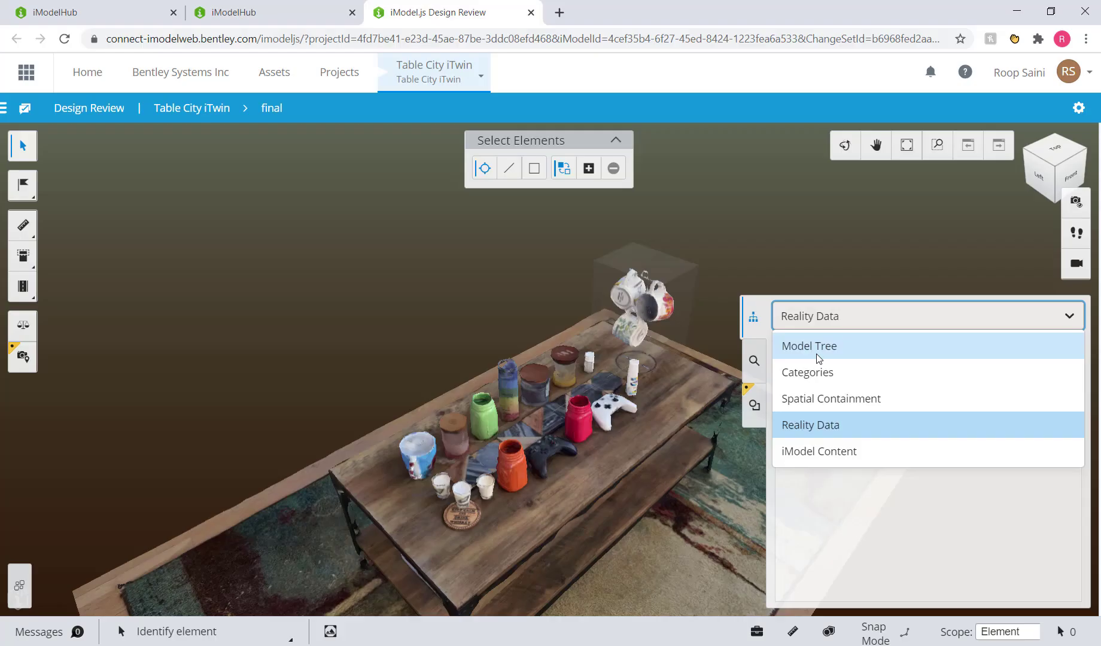
# Switch to the Design Review web viewer and hide the my digital twin model in the model tree.
pyautogui.click(818, 353)
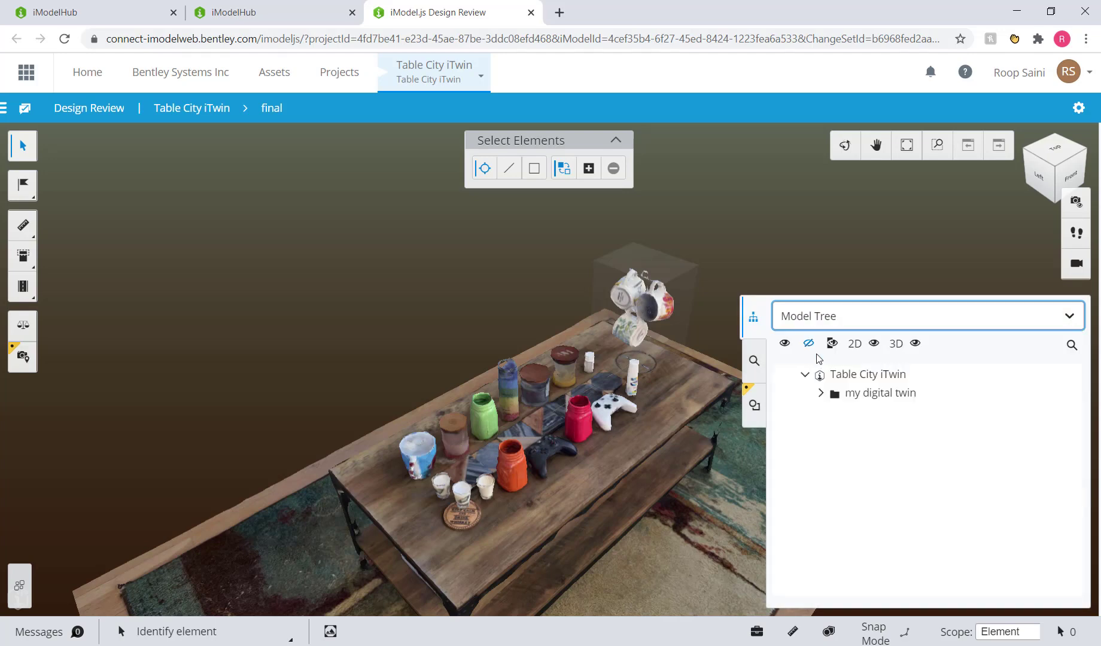
pyautogui.click(786, 396)
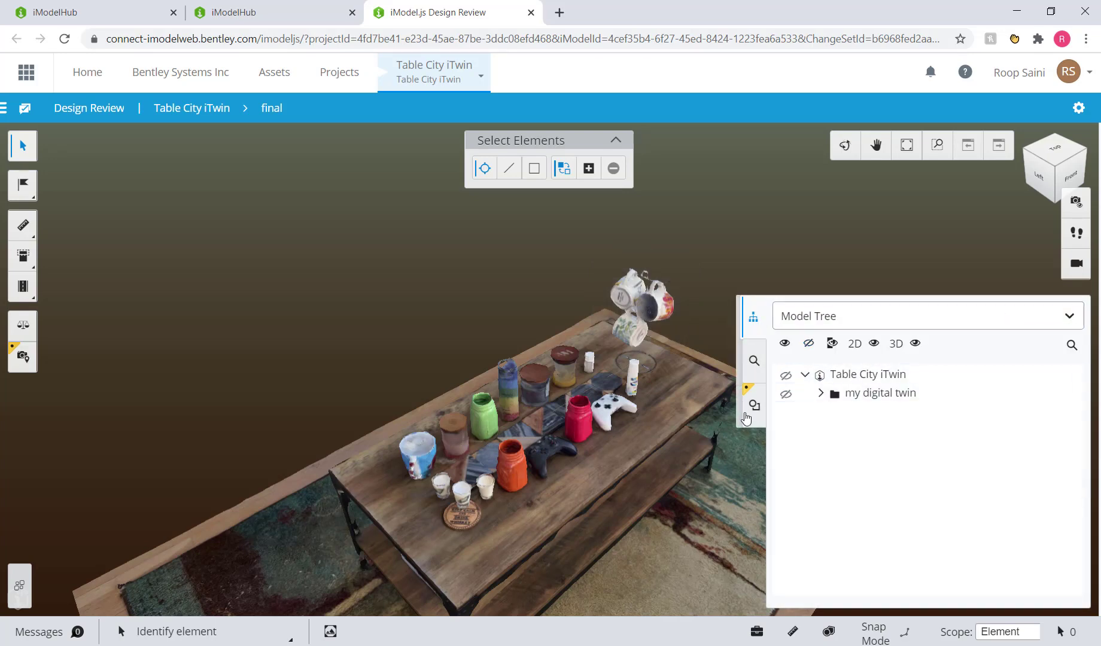
# Display the building properties of the orange jar, the red jar, the black controller and the white controller.
pyautogui.scroll(3, 539, 461)
pyautogui.click(516, 472)
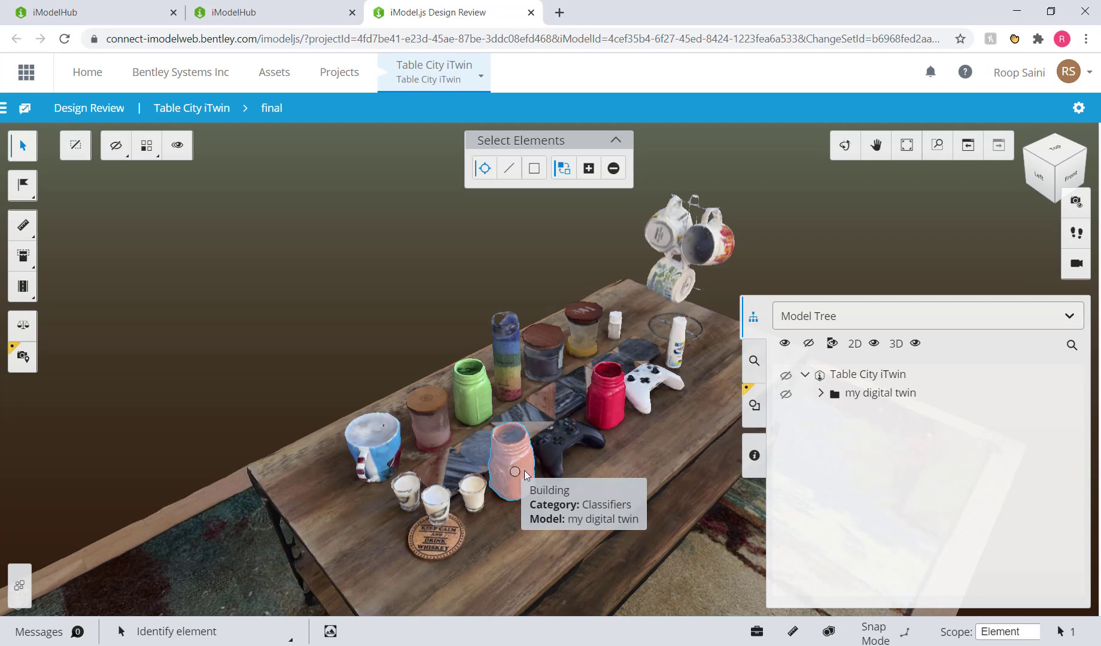
pyautogui.click(753, 455)
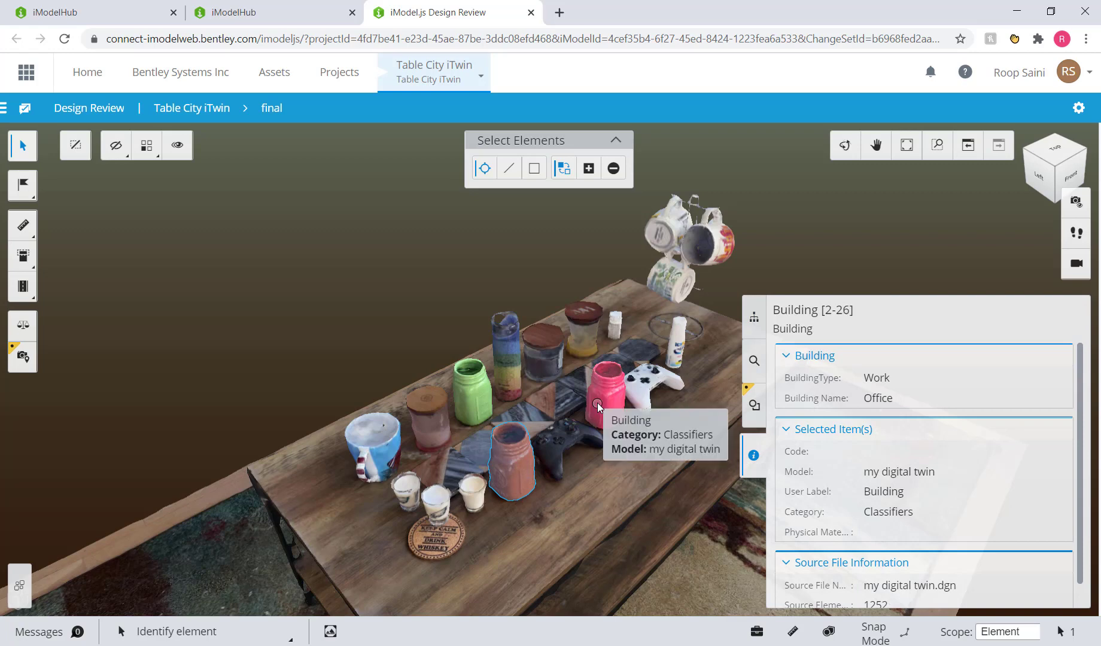
pyautogui.click(597, 403)
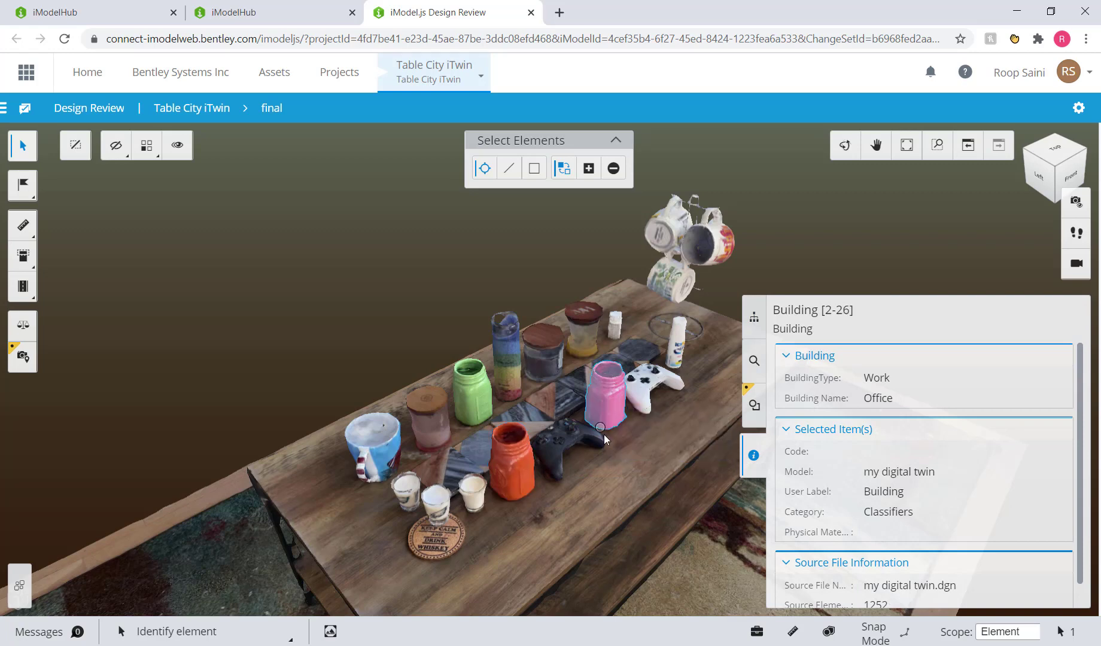
pyautogui.click(560, 439)
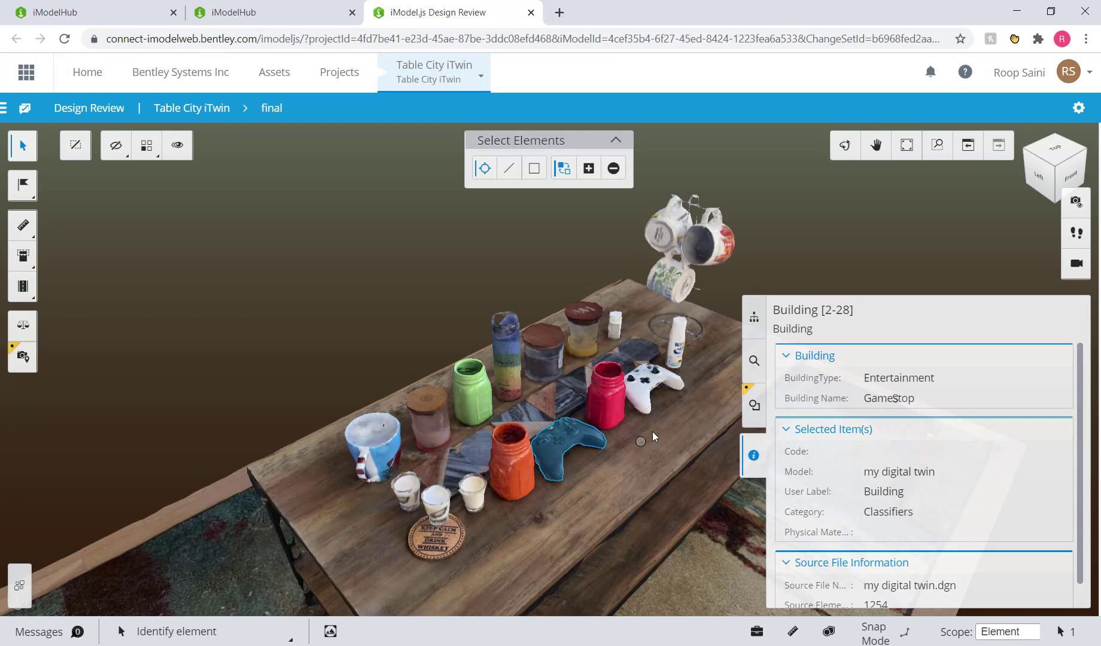
pyautogui.click(649, 387)
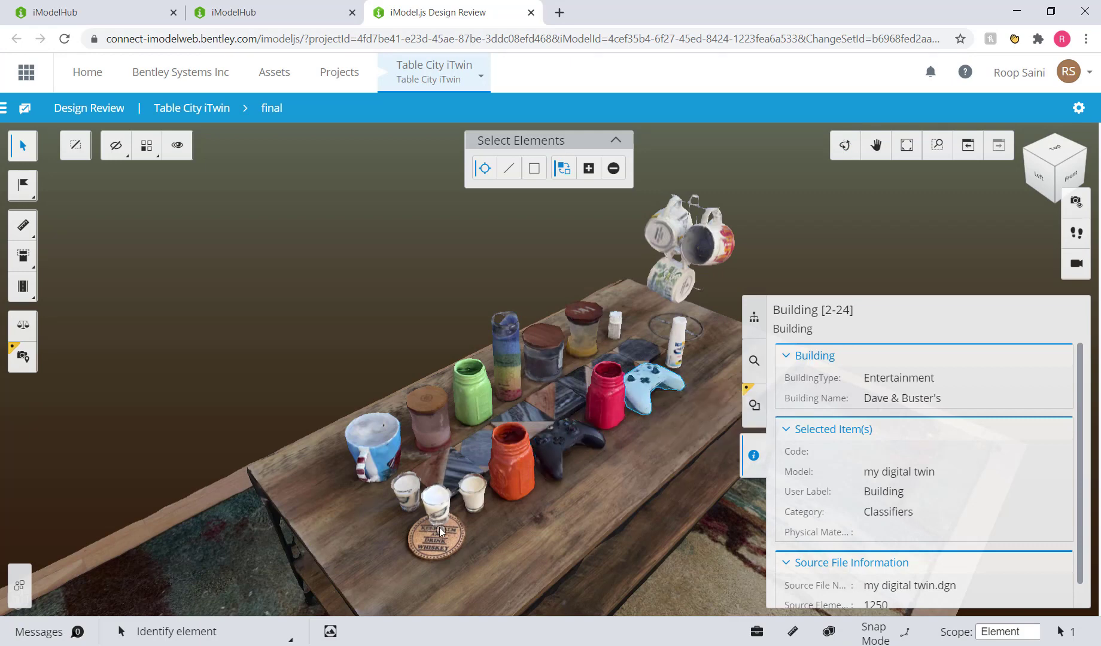
# Display the building properties of the shot glass at the coaster and of the blue mug, and inspect the mug from behind.
pyautogui.click(437, 501)
pyautogui.scroll(3, 433, 529)
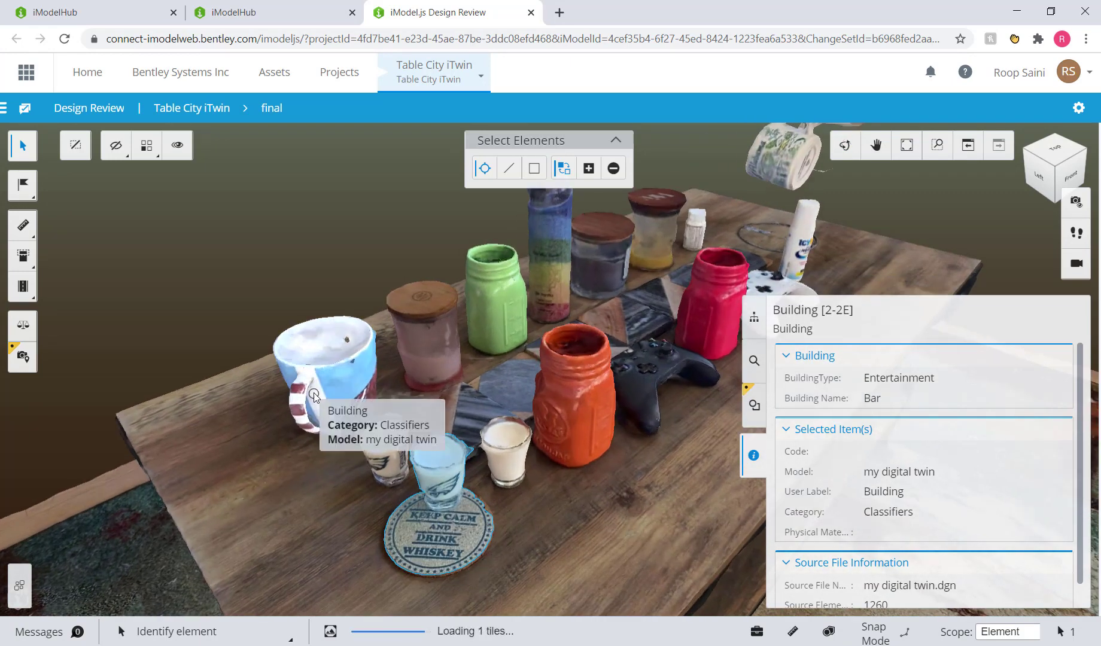
pyautogui.click(315, 395)
pyautogui.moveTo(246, 426); pyautogui.dragTo(121, 462, button='middle')
pyautogui.scroll(2, 364, 441)
pyautogui.moveTo(121, 462); pyautogui.dragTo(114, 465)
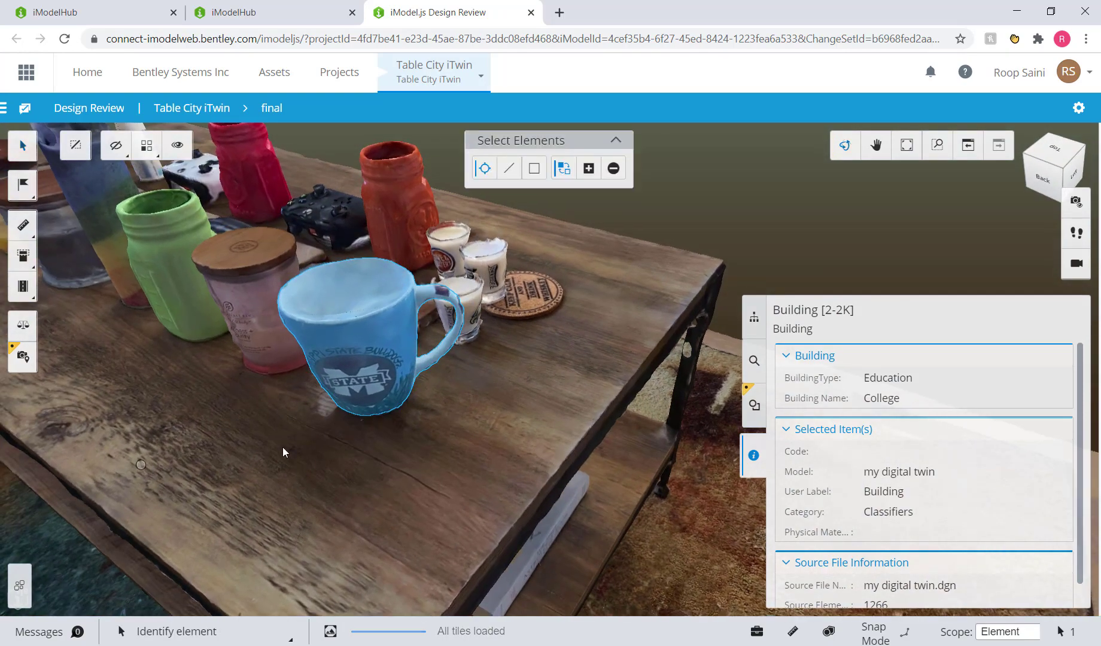
# Display the building properties of the Icy Hot bottle beside the white controller.
pyautogui.scroll(-2, 311, 426)
pyautogui.moveTo(314, 241); pyautogui.dragTo(92, 345, button='middle')
pyautogui.scroll(-2, 89, 359)
pyautogui.moveTo(74, 427); pyautogui.dragTo(295, 295, button='middle')
pyautogui.scroll(3, 356, 423)
pyautogui.scroll(-3, 377, 427)
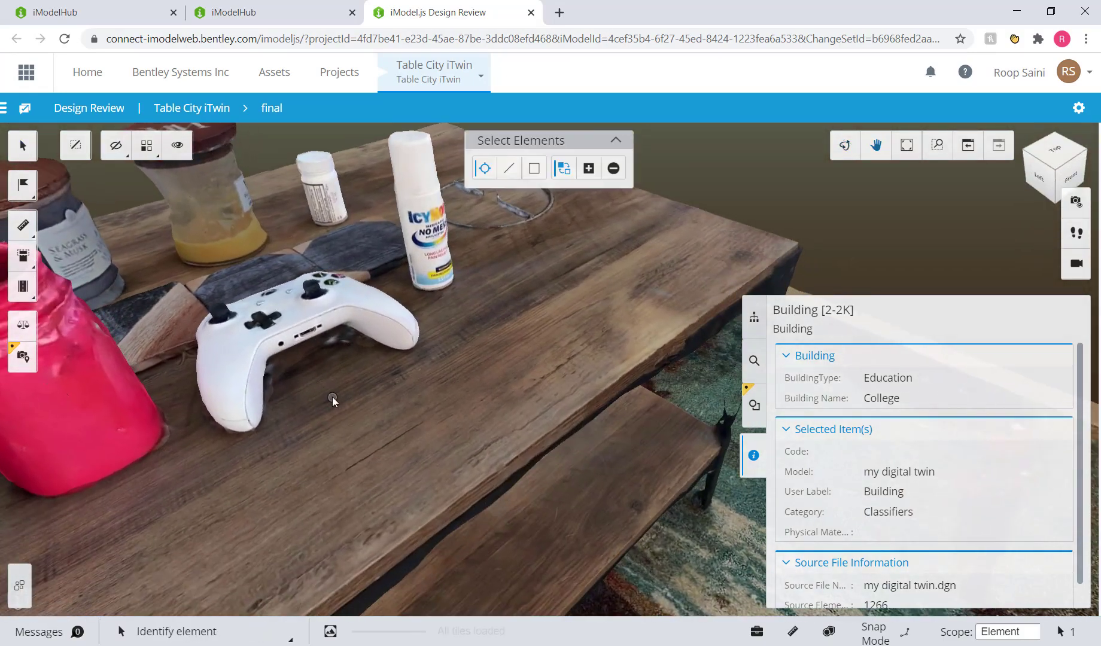
pyautogui.moveTo(332, 398); pyautogui.dragTo(281, 350)
pyautogui.click(281, 351)
pyautogui.moveTo(356, 398); pyautogui.dragTo(270, 402)
pyautogui.keyDown('shift'); pyautogui.moveTo(270, 403); pyautogui.dragTo(246, 402, button='middle'); pyautogui.keyUp('shift')
pyautogui.keyDown('shift'); pyautogui.moveTo(524, 378); pyautogui.dragTo(623, 376, button='middle'); pyautogui.keyUp('shift')
pyautogui.scroll(-2, 450, 381)
pyautogui.moveTo(625, 376); pyautogui.dragTo(651, 317)
pyautogui.click(464, 281)
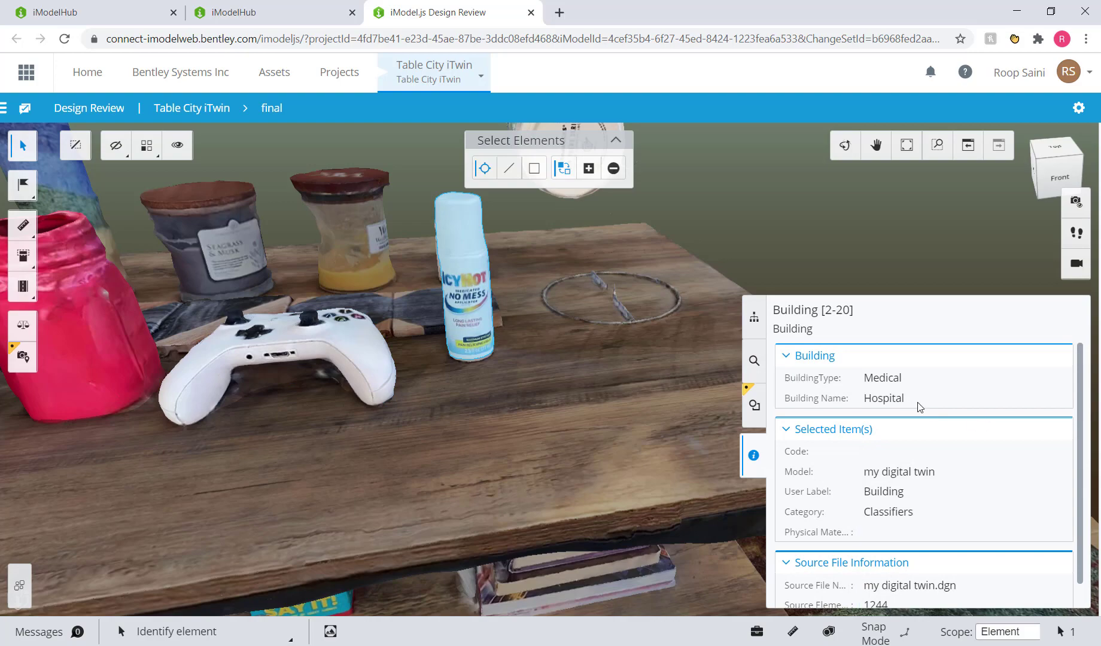
# Display the building properties of the hanging mugs and clear the selection.
pyautogui.scroll(-2, 566, 398)
pyautogui.keyDown('shift'); pyautogui.moveTo(447, 397); pyautogui.dragTo(690, 381, button='middle'); pyautogui.keyUp('shift')
pyautogui.keyDown('shift'); pyautogui.moveTo(558, 385); pyautogui.dragTo(541, 364, button='middle'); pyautogui.keyUp('shift')
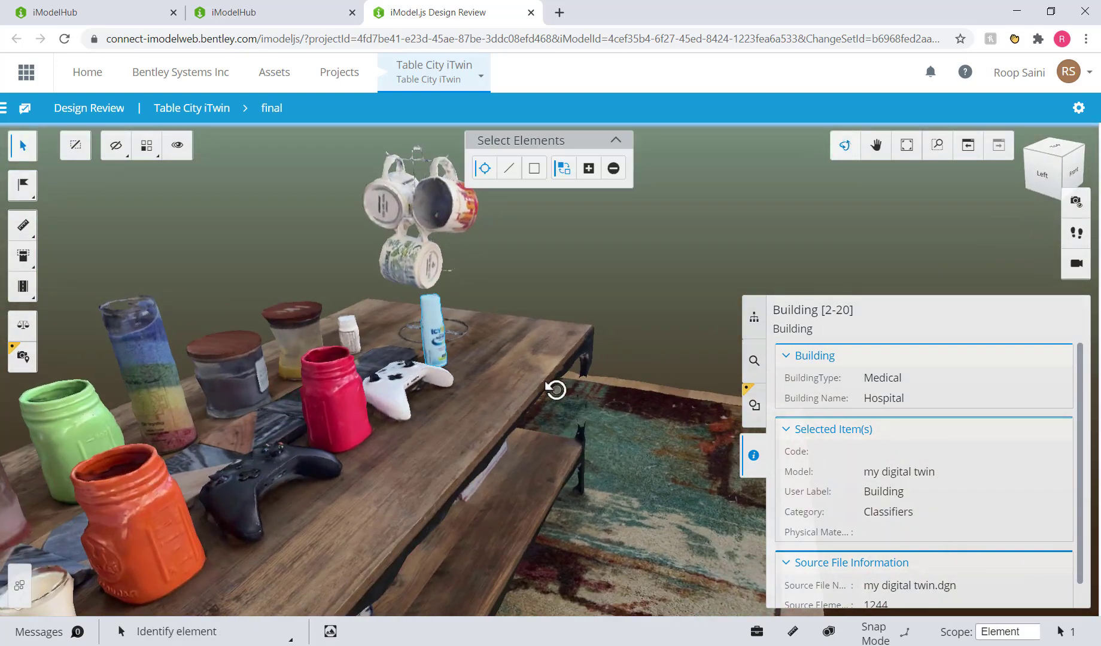
pyautogui.click(419, 263)
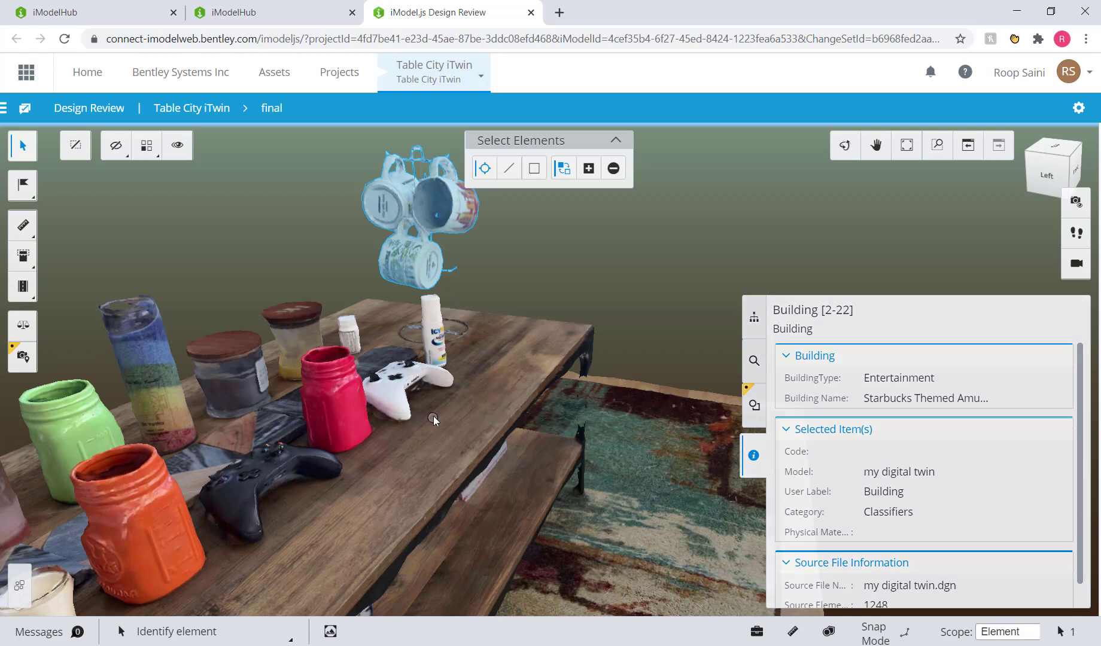
pyautogui.scroll(-2, 433, 416)
pyautogui.click(413, 470)
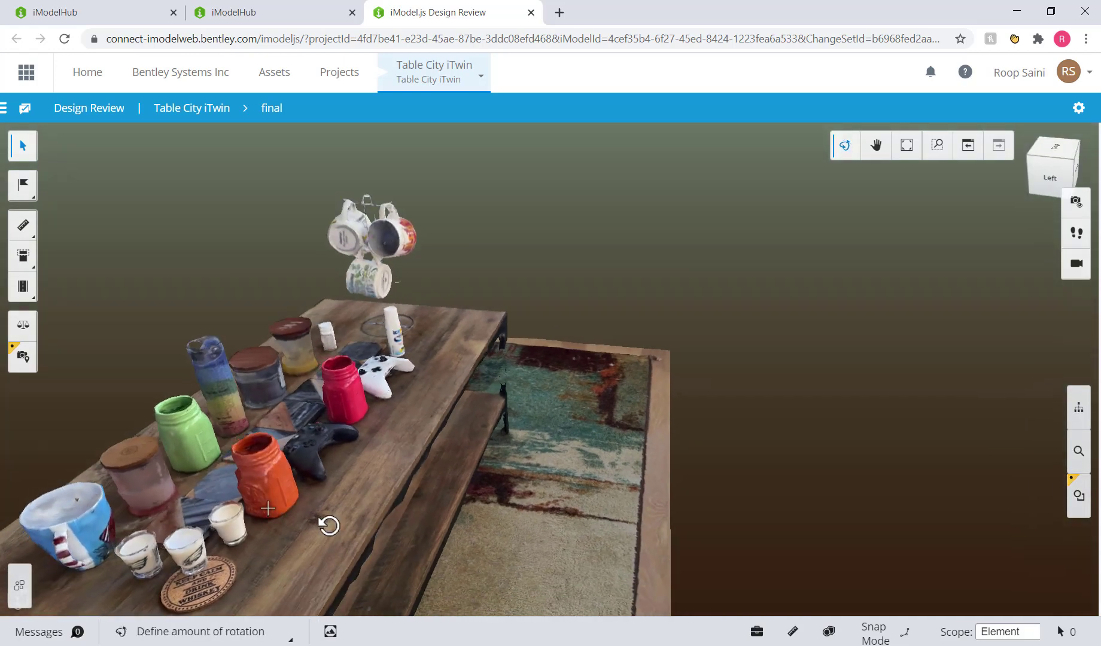